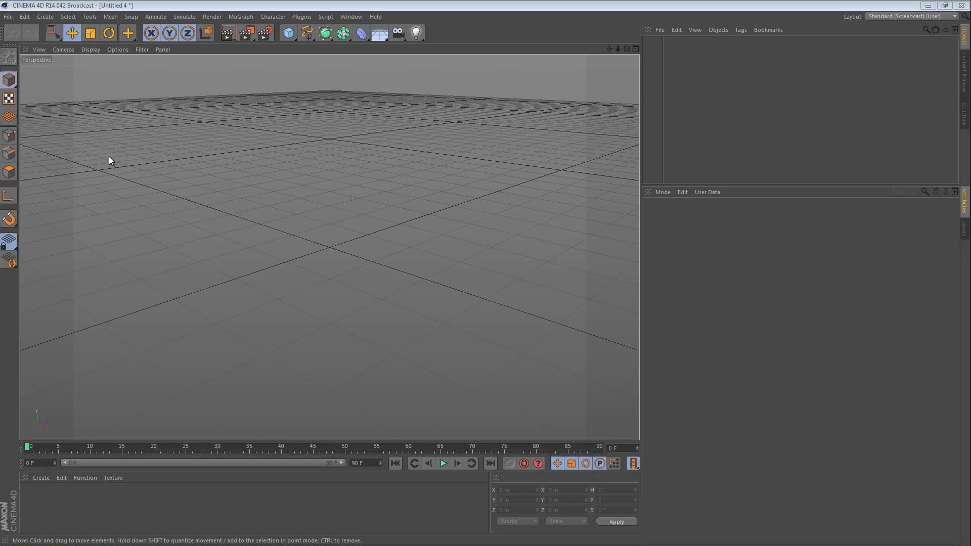
- Draw a wavy, looping freehand spline in the perspective view
left_click_drag(307, 33, 340, 52)
left_click_drag(353, 172, 358, 233, "alt")
mouse_move(114, 204)
left_mouse_down()
mouse_move(134, 168)
mouse_move(475, 244)
mouse_move(218, 350)
mouse_move(114, 204)
left_mouse_up()
- Add a circle spline and scale it down to a little under a third of its original size
left_click_drag(307, 33, 393, 87)
key("t")
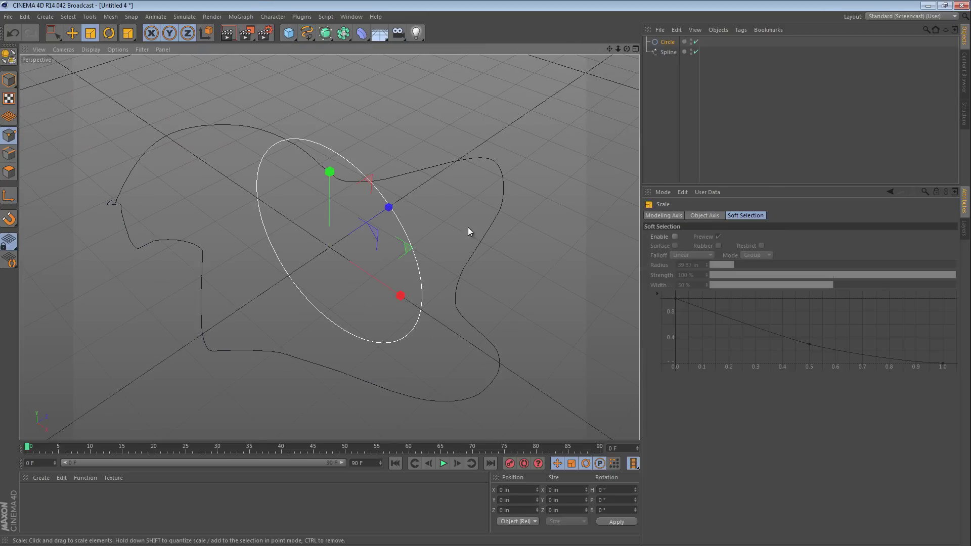
left_click_drag(468, 227, 202, 262)
- Create a Sweep NURBS and nest the circle and the freehand spline inside it, with the circle first as profile
left_click_drag(325, 33, 375, 81)
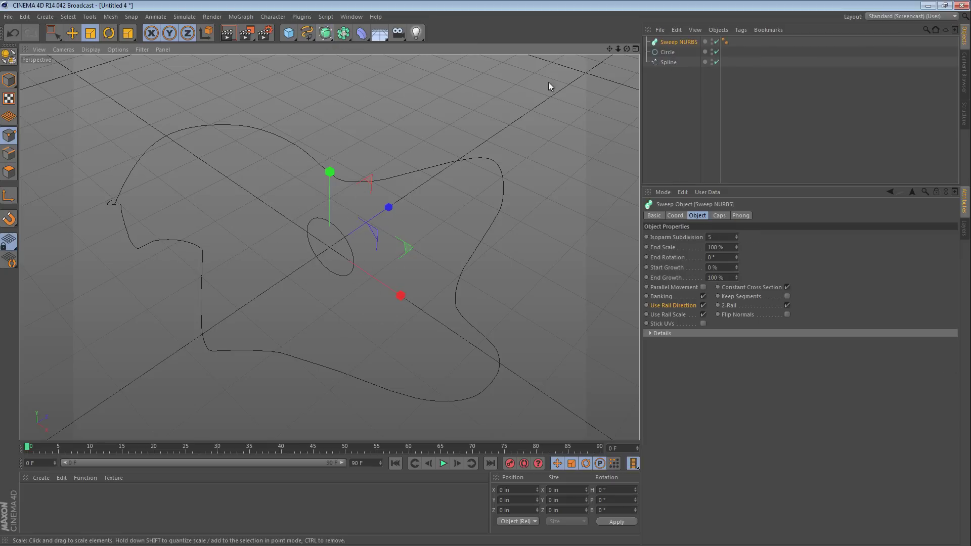
left_click(668, 62)
left_click(667, 52, "ctrl")
left_click_drag(674, 42, 673, 42)
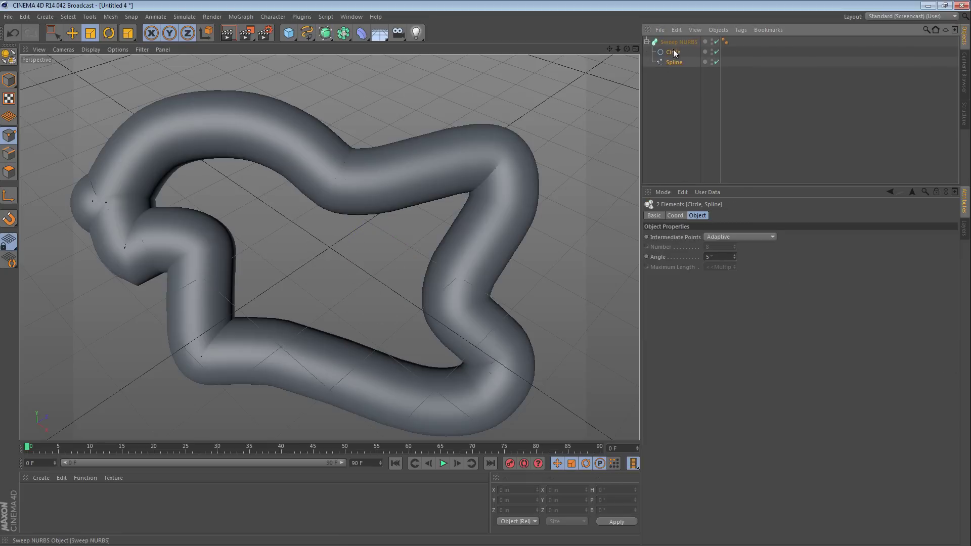
left_click(663, 107)
left_click_drag(384, 177, 374, 209, "alt")
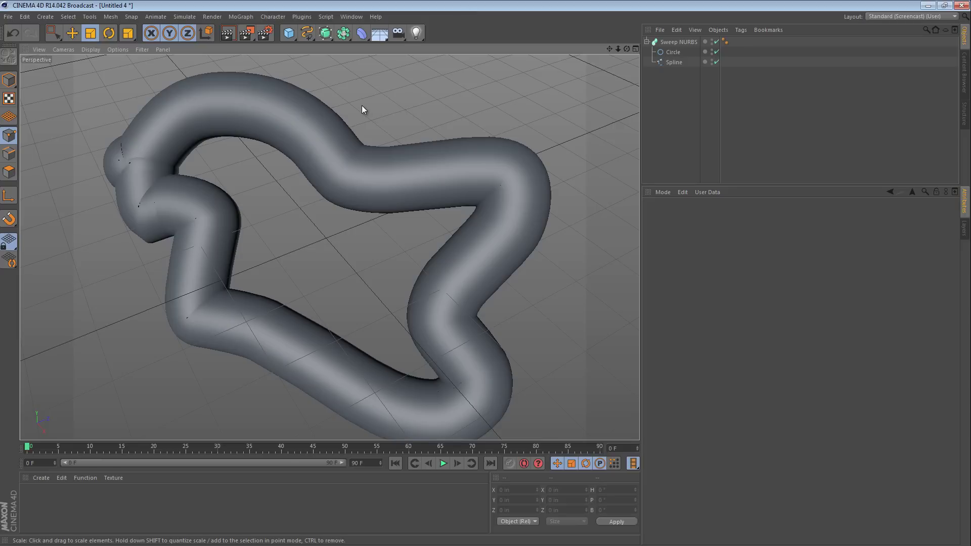
- Switch to the scene sweeps and rails.c4d
key("v")
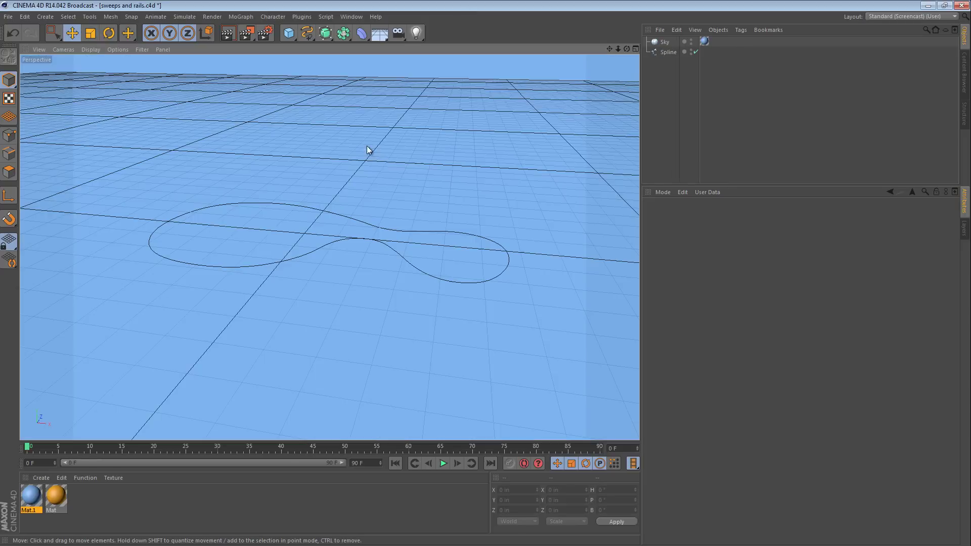
left_click_drag(347, 219, 340, 188, "alt")
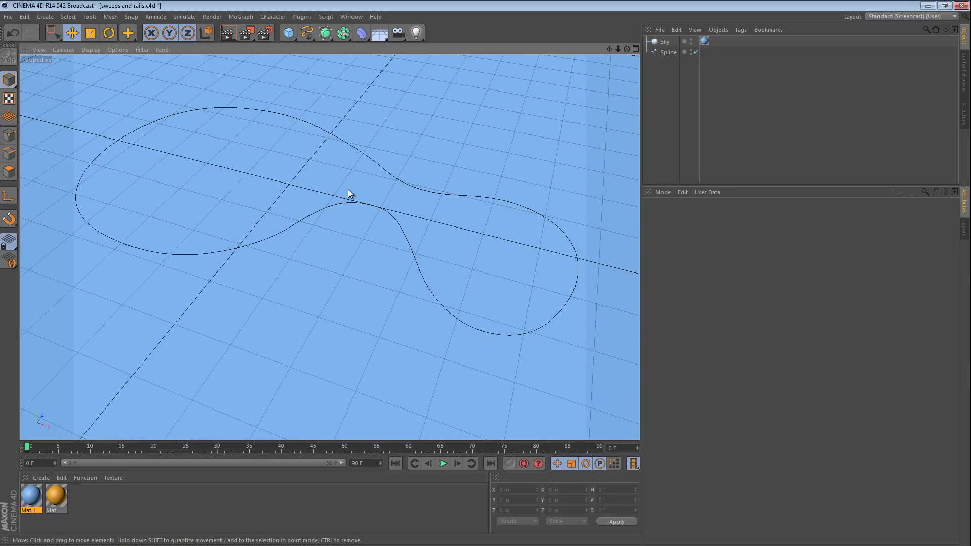
mouse_move(364, 197)
left_mouse_down("alt")
mouse_move(375, 195)
mouse_move(350, 200)
left_mouse_up("alt")
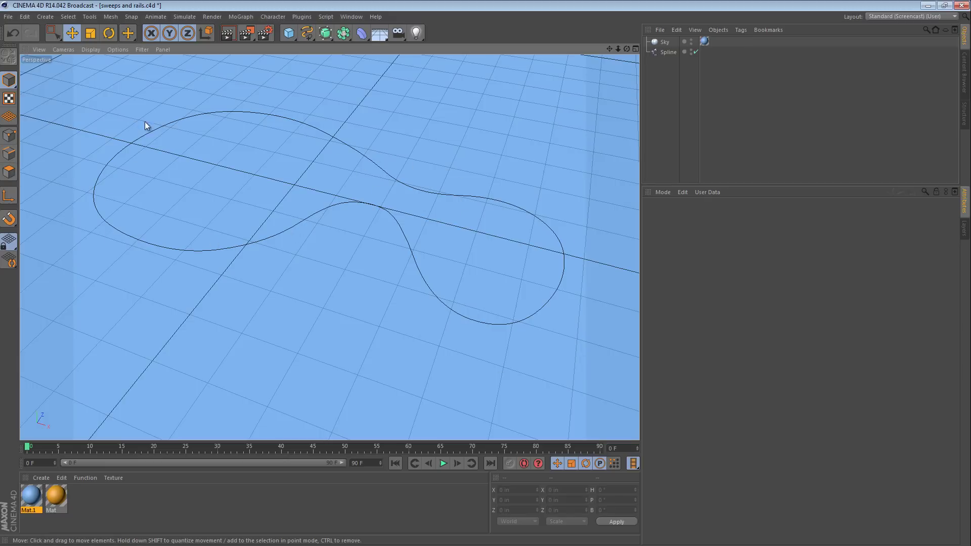
- Add a rectangle spline, set its height to 12.48 in, and scale it down to about 47.4 by 3.8 in
left_click_drag(306, 35, 392, 98)
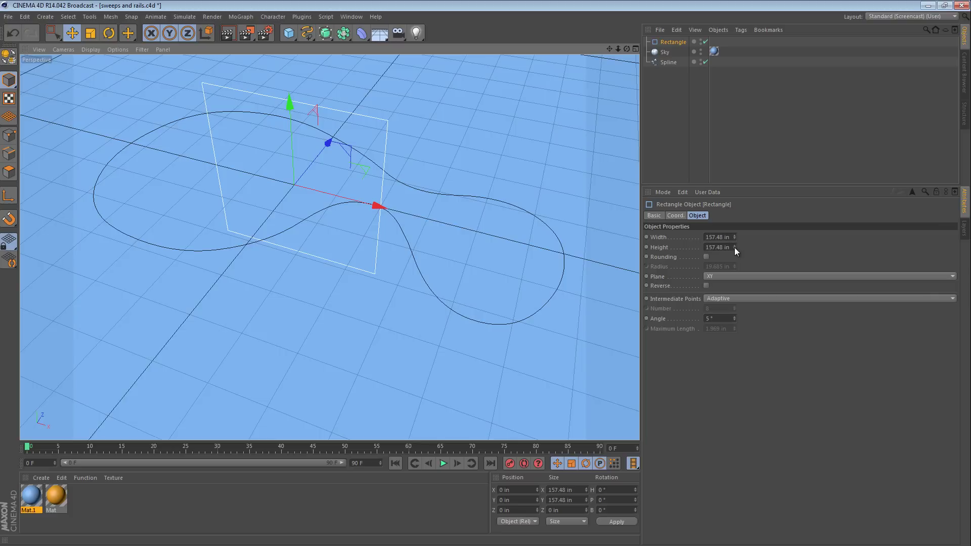
left_click_drag(734, 247, 734, 247)
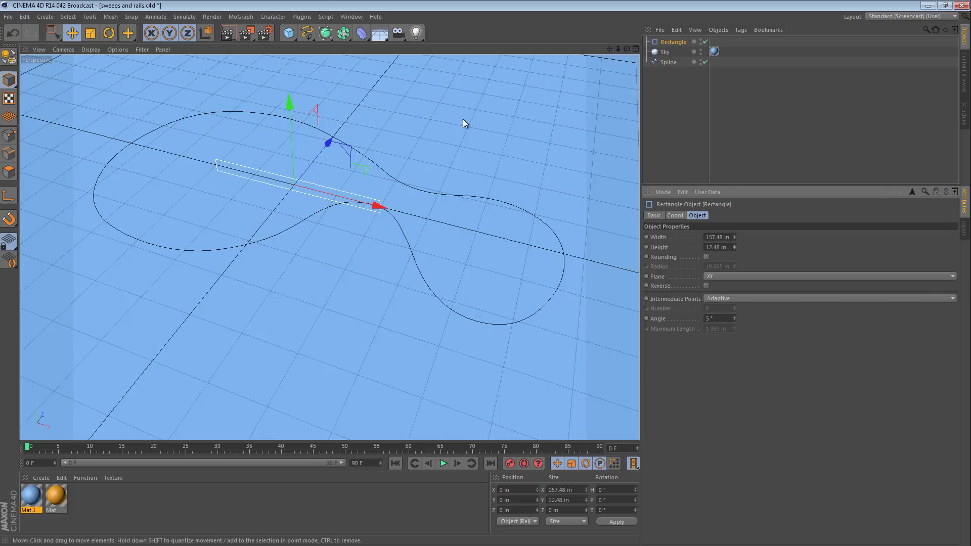
key("t")
left_click_drag(401, 120, 184, 138)
- Create a Sweep NURBS and nest the rectangle and the closed spline inside it, keeping the Sky below and outside
left_click_drag(308, 31, 299, 44)
left_click_drag(324, 33, 376, 85)
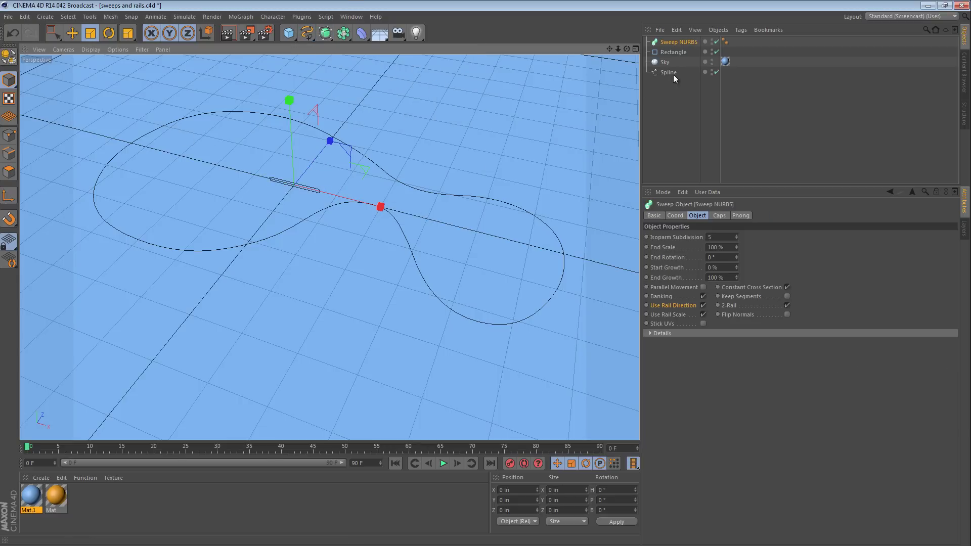
left_click_drag(672, 60, 663, 93)
left_click(663, 93)
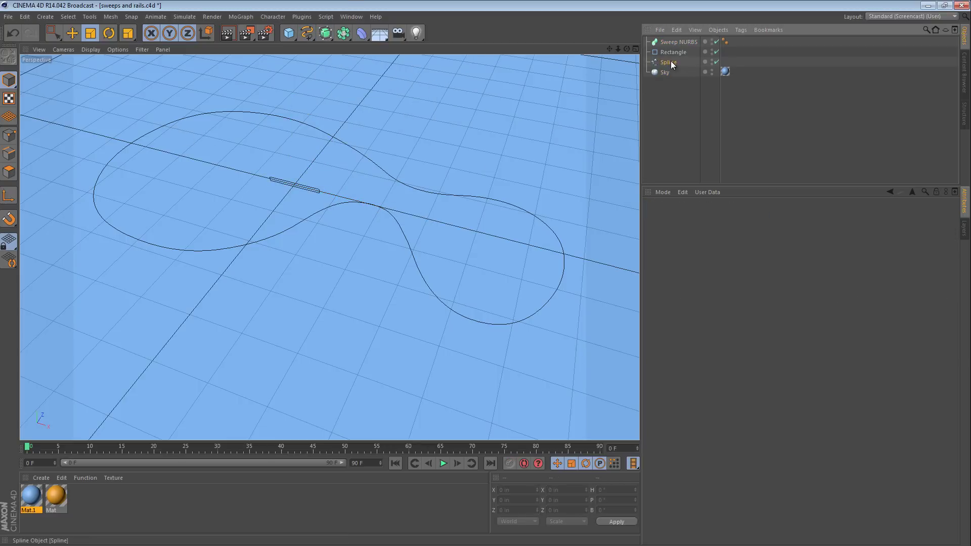
left_click(671, 60)
left_click(671, 52, "ctrl")
left_click_drag(671, 51, 671, 43)
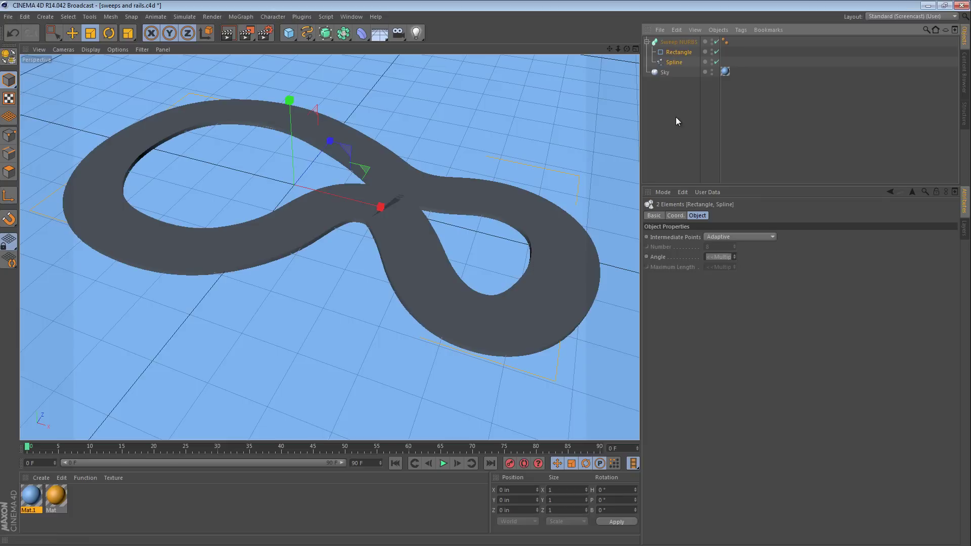
- Apply the orange material Mat to the Sweep NURBS and set its color to 70% saturation and 87% value
mouse_move(420, 209)
left_mouse_down("alt")
mouse_move(497, 153)
mouse_move(455, 143)
mouse_move(348, 225)
mouse_move(377, 303)
mouse_move(424, 244)
mouse_move(418, 221)
left_mouse_up("alt")
left_click(98, 511)
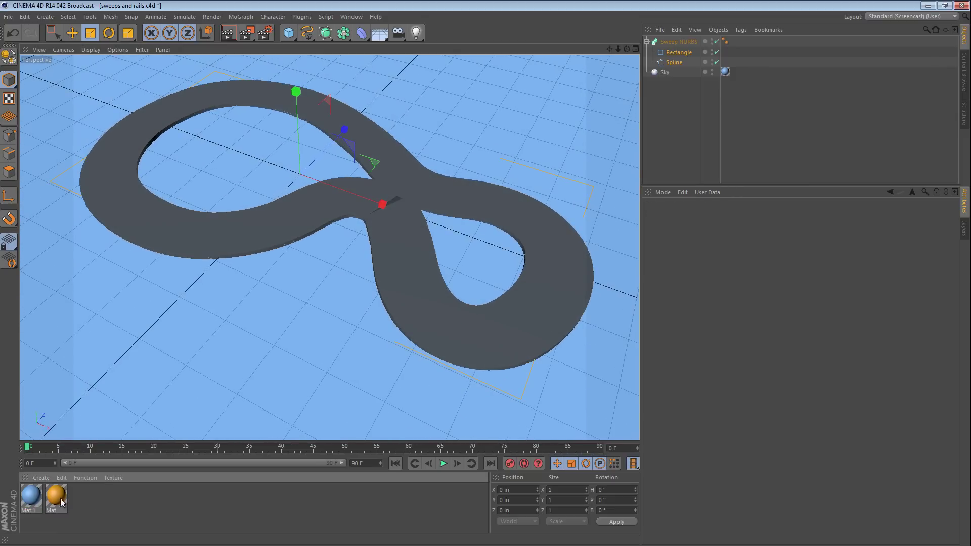
left_click_drag(59, 498, 683, 44)
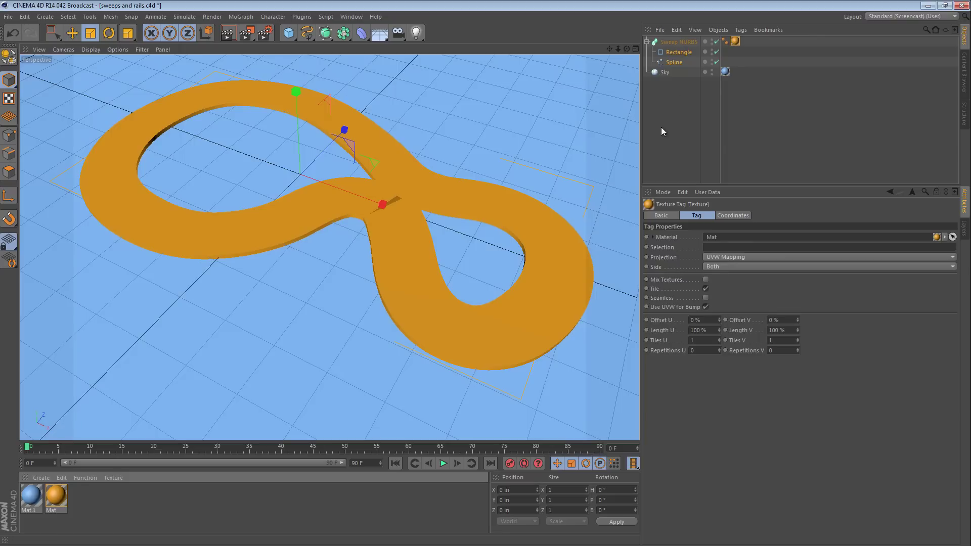
left_click(58, 493)
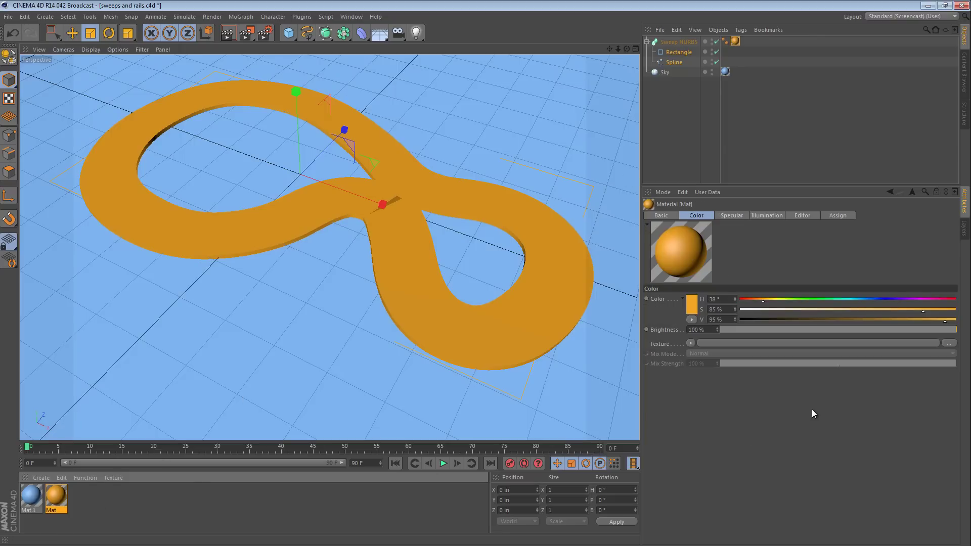
mouse_move(939, 319)
left_mouse_down()
mouse_move(890, 309)
mouse_move(927, 319)
left_mouse_up()
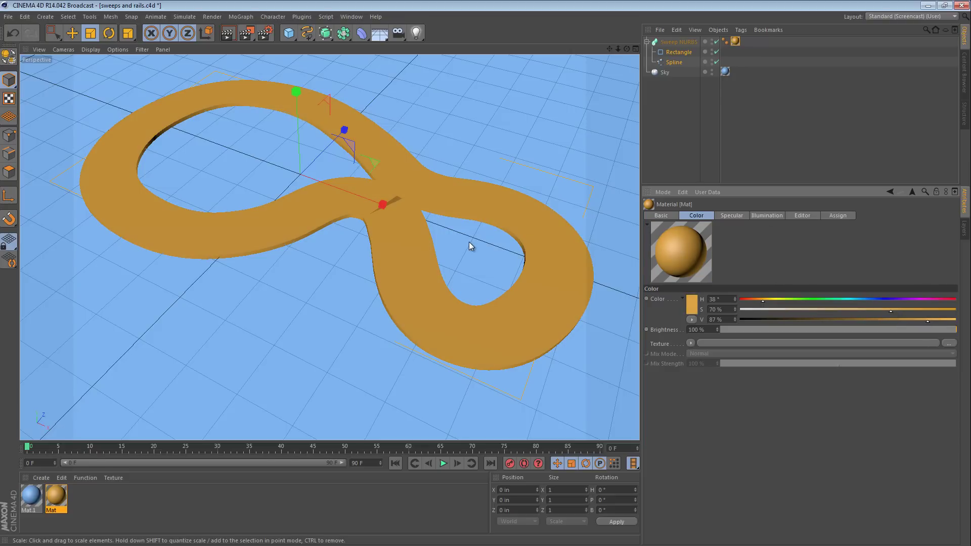
- Change the viewport display to Gouraud shading with lines so the track's segments are drawn
key("n")
key("b")
left_click_drag(444, 252, 357, 198, "alt")
middle_click_drag(402, 203, 376, 203, "alt")
- Set the rectangle profile's height to 6.906 in and scale the profile down to about 33.6 by 4.9 in
left_click(672, 53)
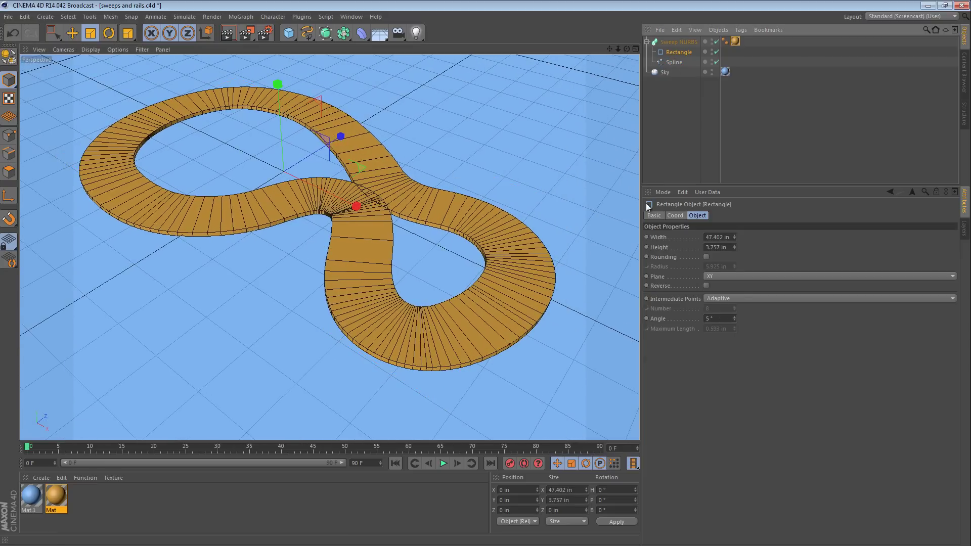
left_click(717, 247)
scroll(721, 248, "up", 7)
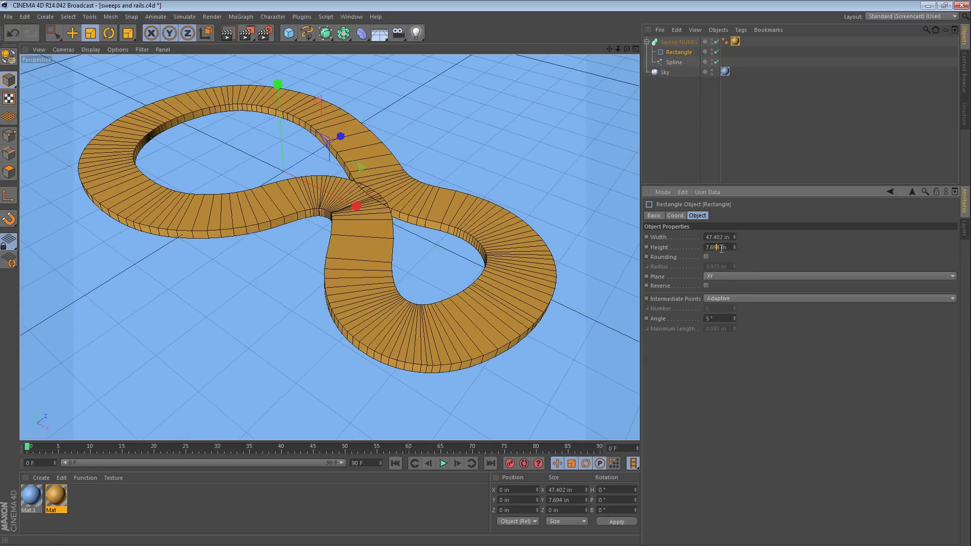
left_click_drag(721, 249, 749, 252)
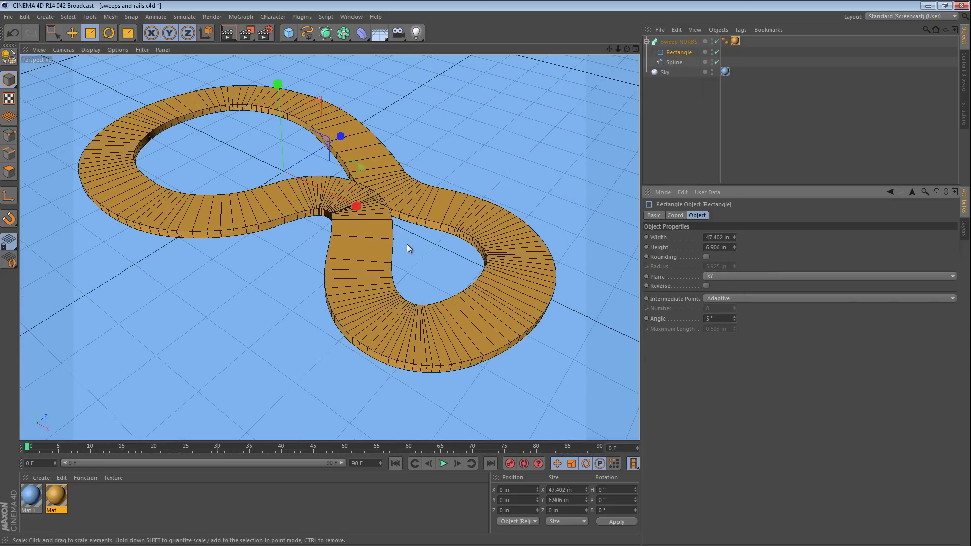
left_click_drag(429, 221, 336, 265)
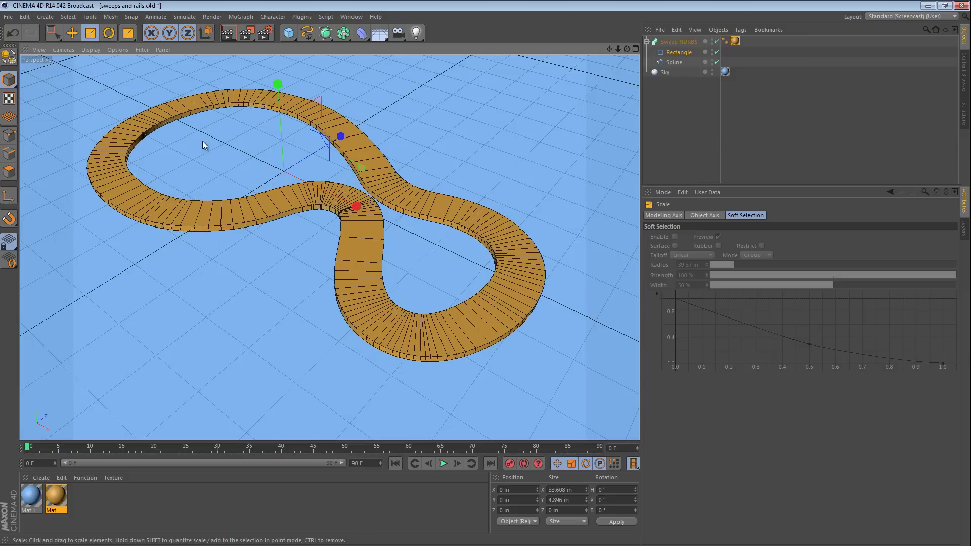
- Set the path spline's adaptive intermediate point angle to 15° to reduce the track's segments
left_click(675, 62)
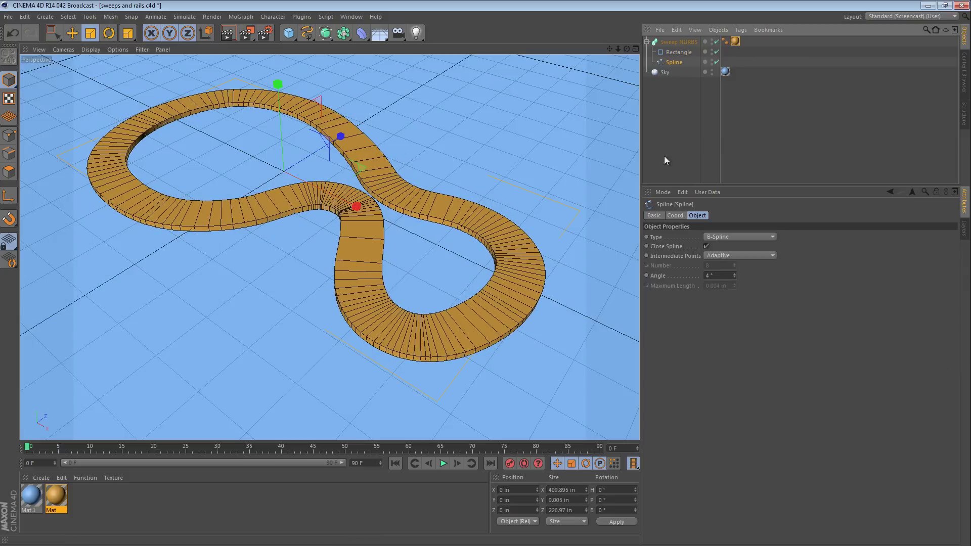
double_click(717, 275)
type("11")
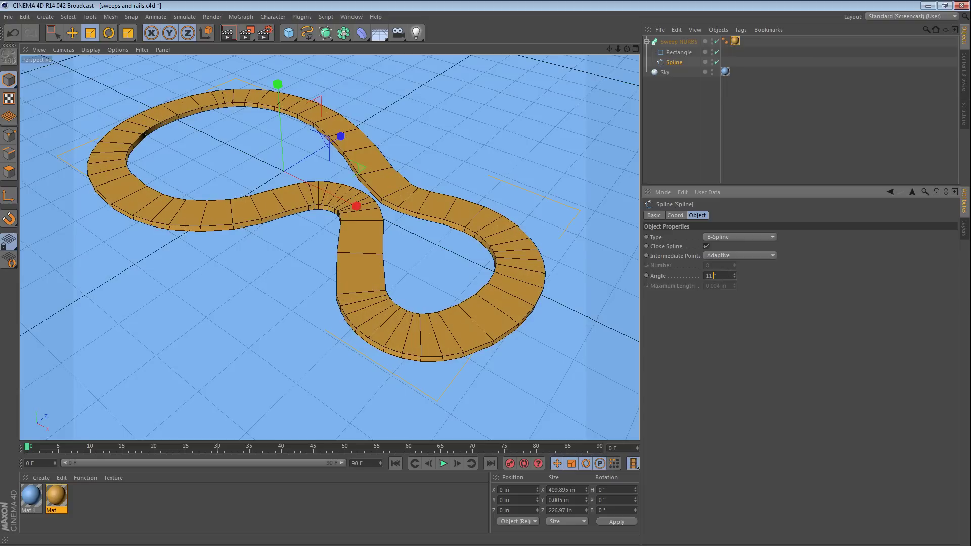
scroll(729, 273, "up", 3)
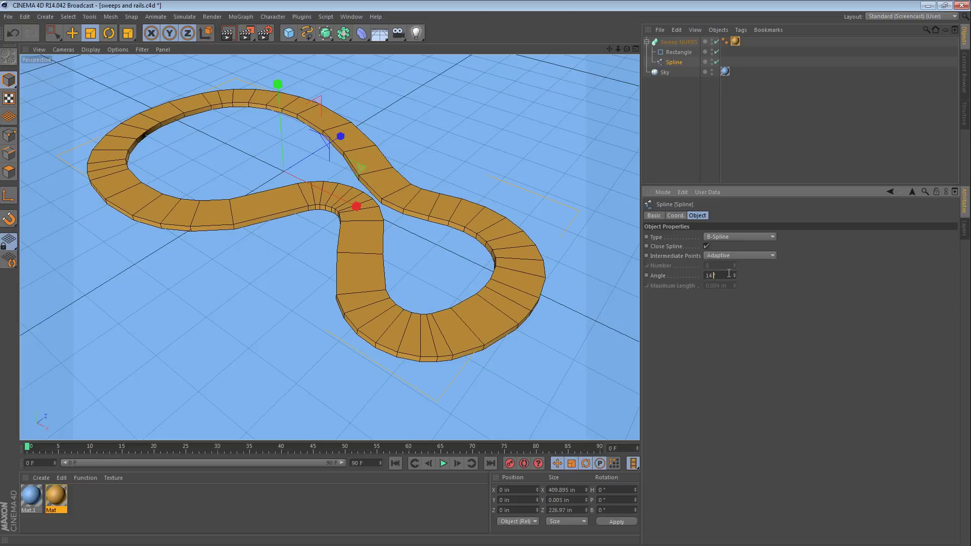
scroll(728, 273, "up", 1)
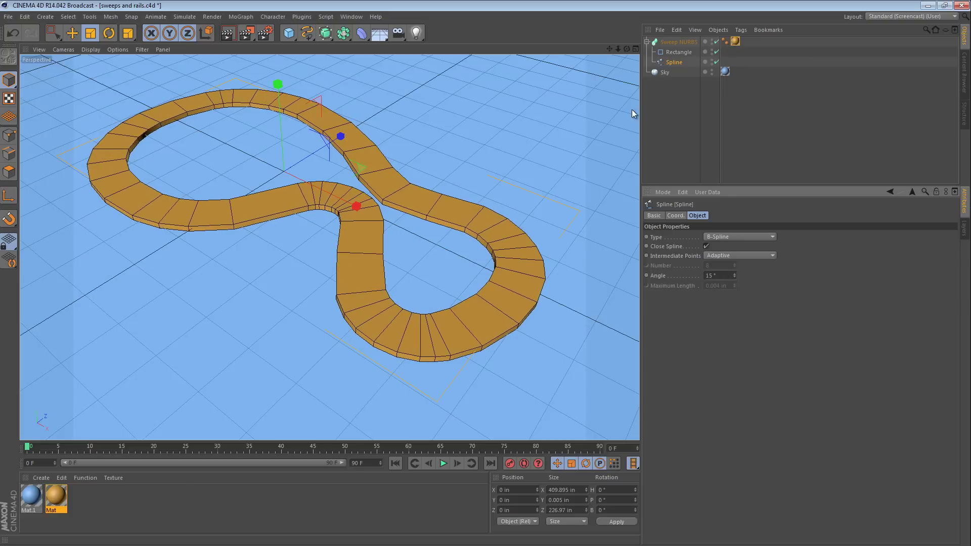
left_click(709, 144)
left_click_drag(407, 167, 448, 205, "alt")
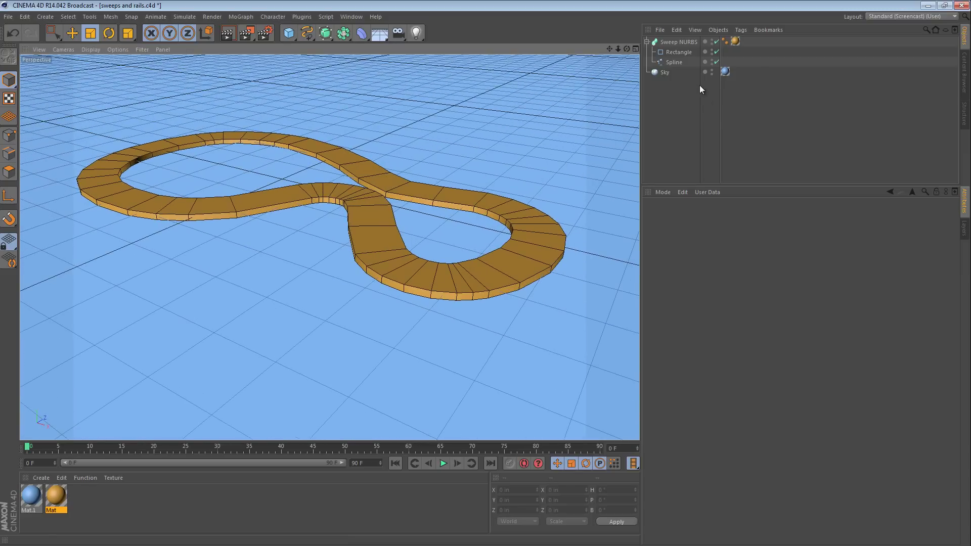
- Raise the path spline's upper point at the narrow waist to about 62 in, and its two neighboring points to about 22 in
left_click(673, 61)
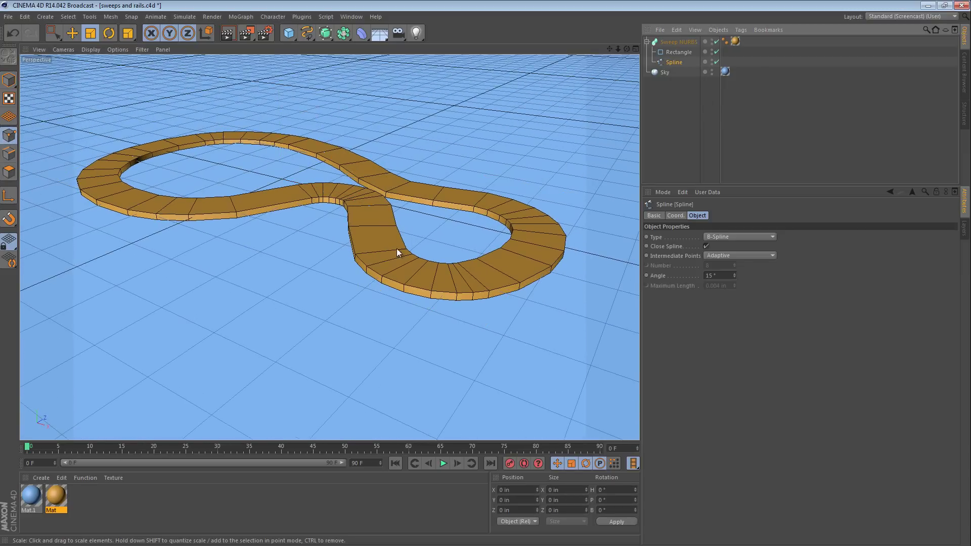
middle_click(395, 151)
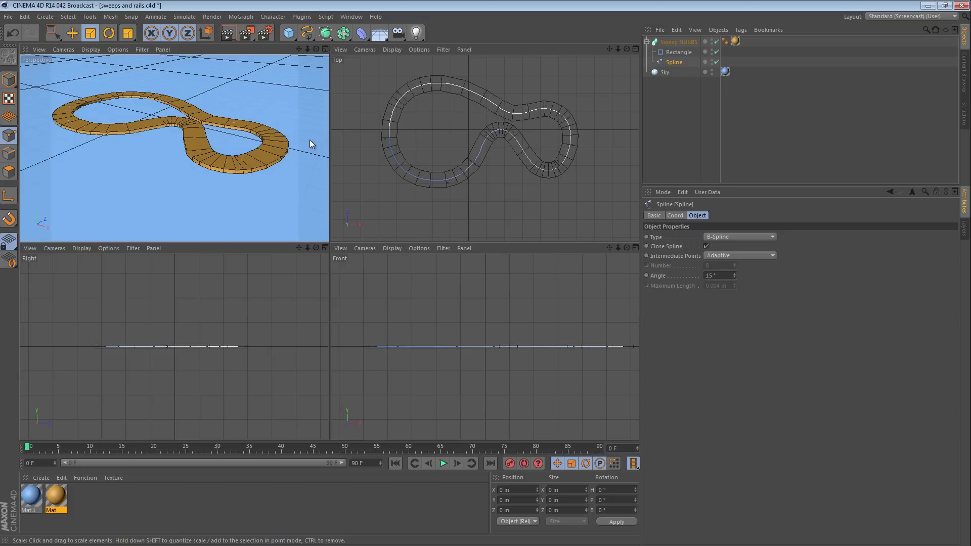
left_click_drag(54, 33, 81, 49)
left_click(516, 109)
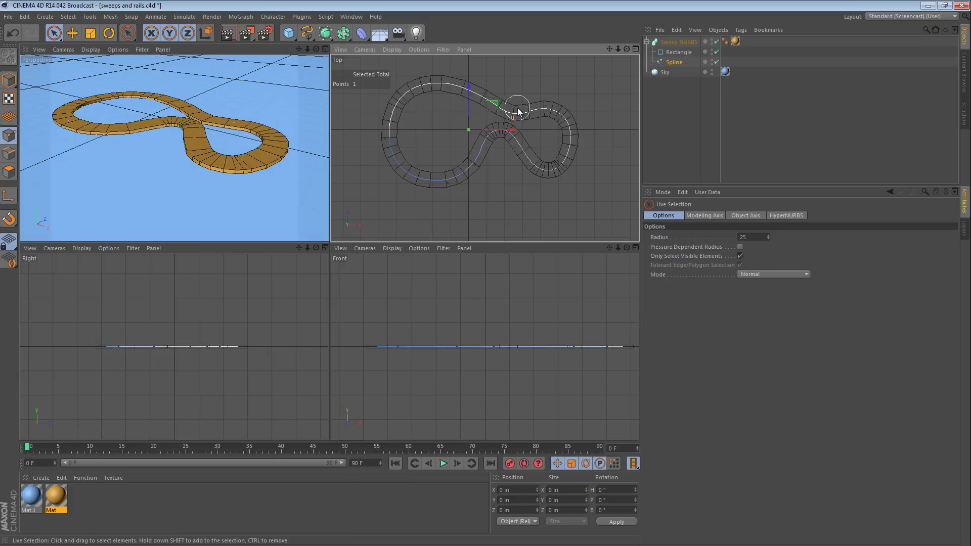
left_click_drag(208, 80, 207, 43)
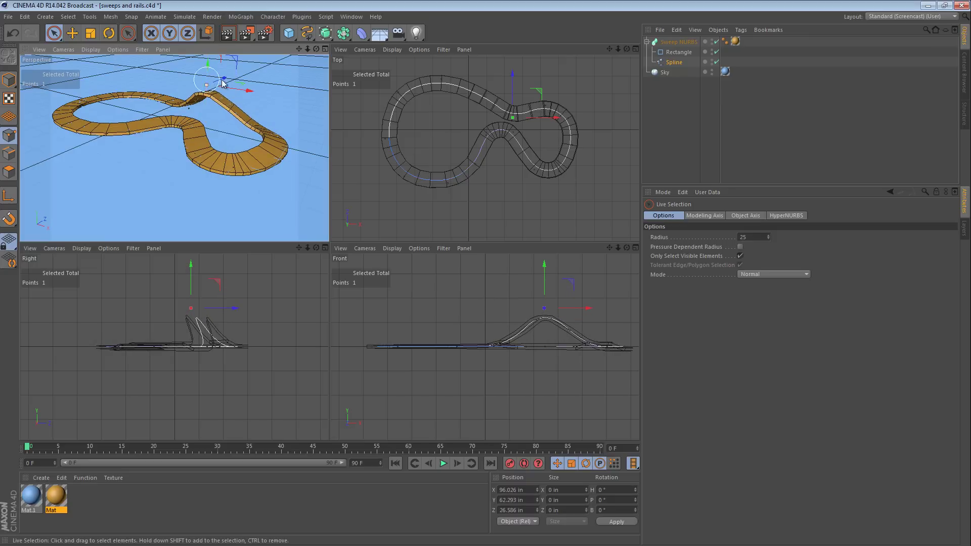
mouse_move(476, 86)
left_mouse_down()
mouse_move(542, 100)
mouse_move(531, 97)
left_mouse_up()
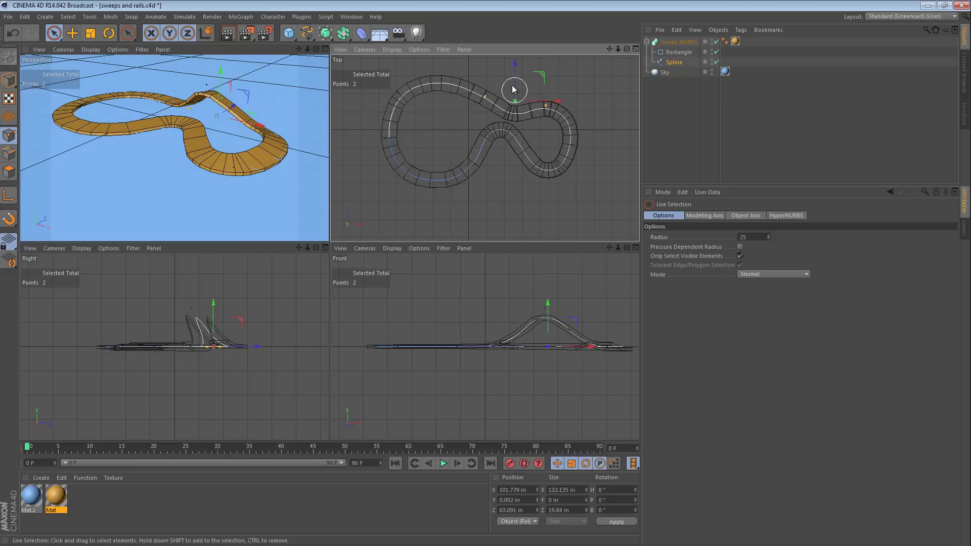
left_click_drag(221, 77, 222, 60)
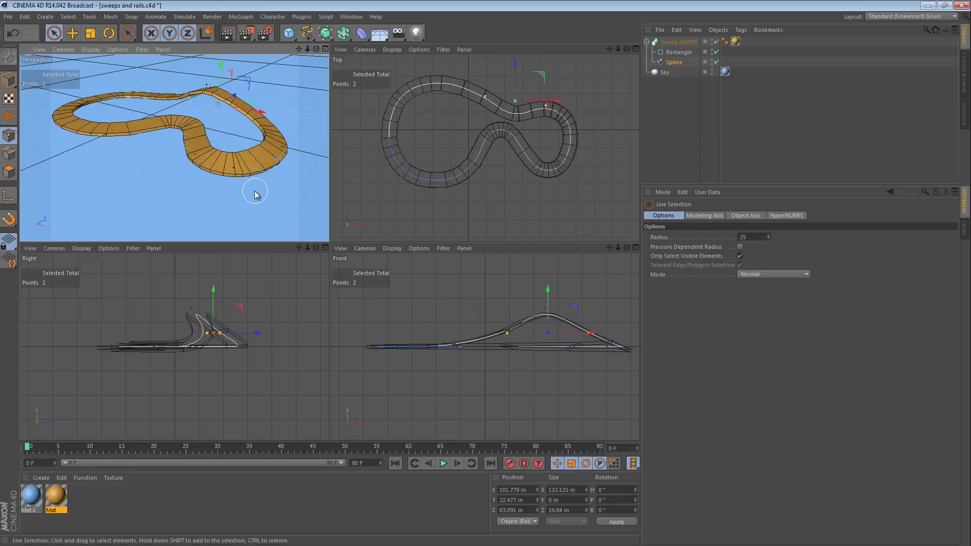
- Examine the raised section of the track from a low angle in the full perspective view
middle_click(245, 111)
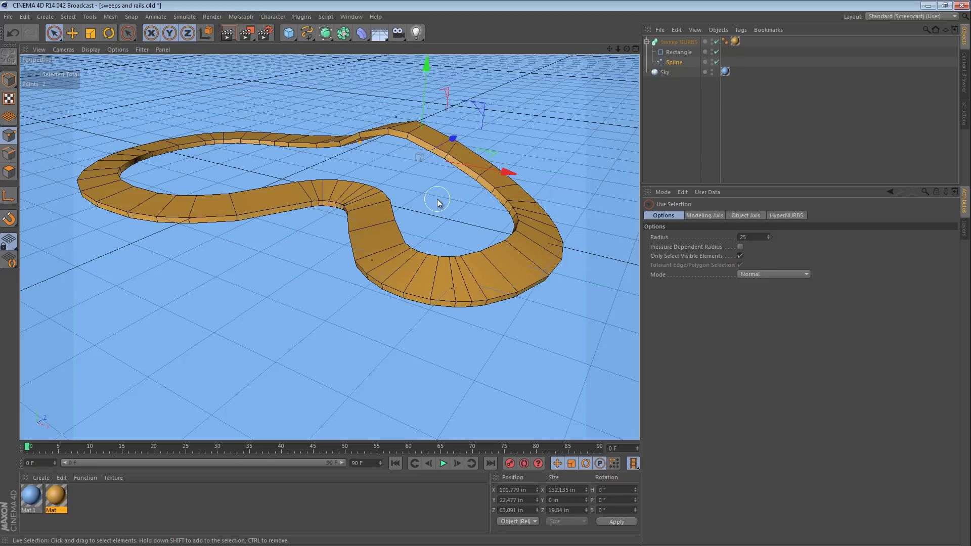
key("e")
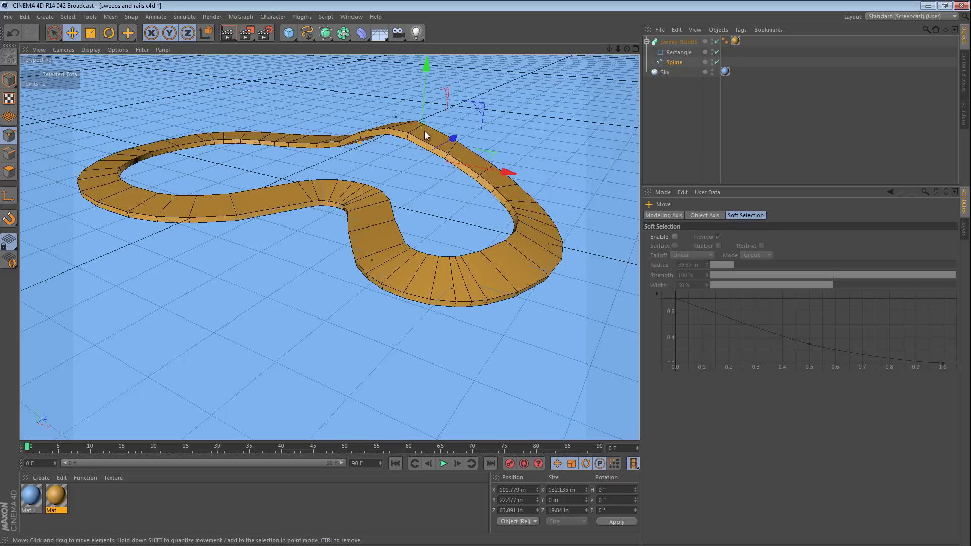
mouse_move(424, 135)
left_mouse_down("alt")
mouse_move(340, 105)
mouse_move(430, 132)
left_mouse_up("alt")
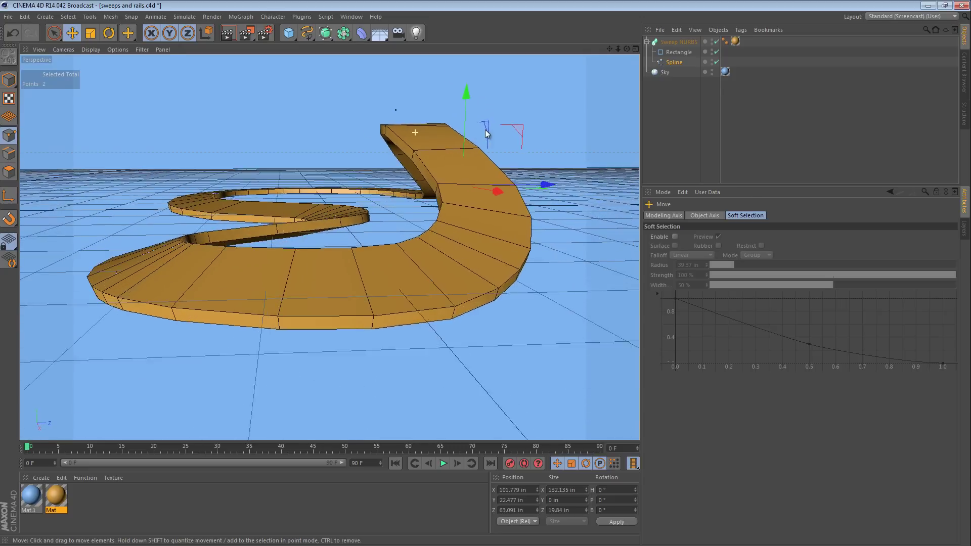
right_click_drag(485, 130, 483, 137, "alt")
middle_click_drag(473, 215, 467, 207, "alt")
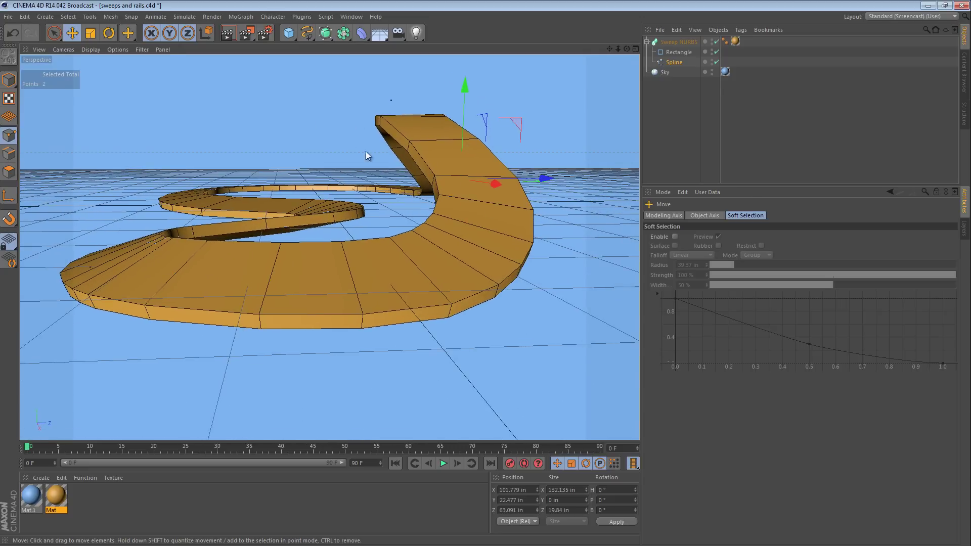
- Examine how the track banks around its bends and raised section from low and high angles, and check the Sweep NURBS object's options
left_click_drag(457, 196, 210, 201, "alt")
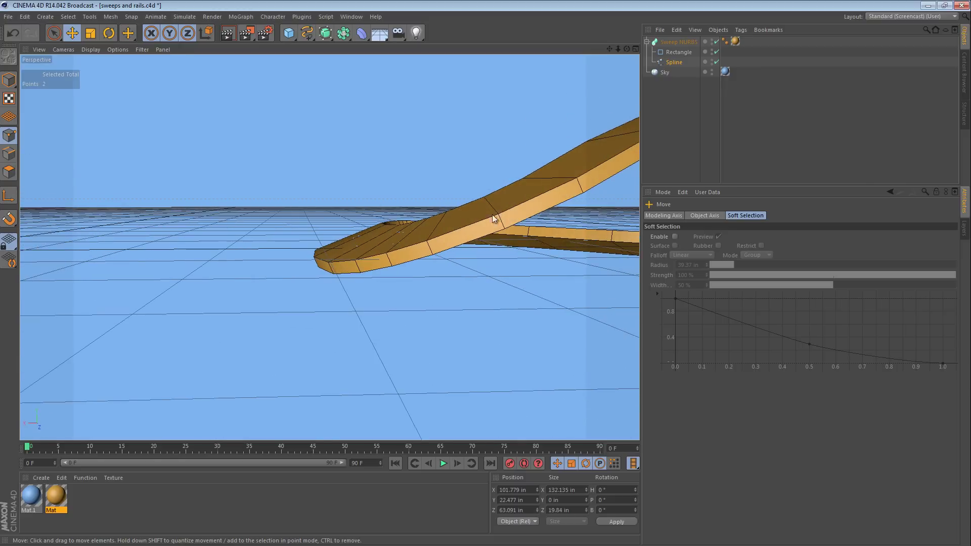
left_click_drag(335, 231, 446, 249, "alt")
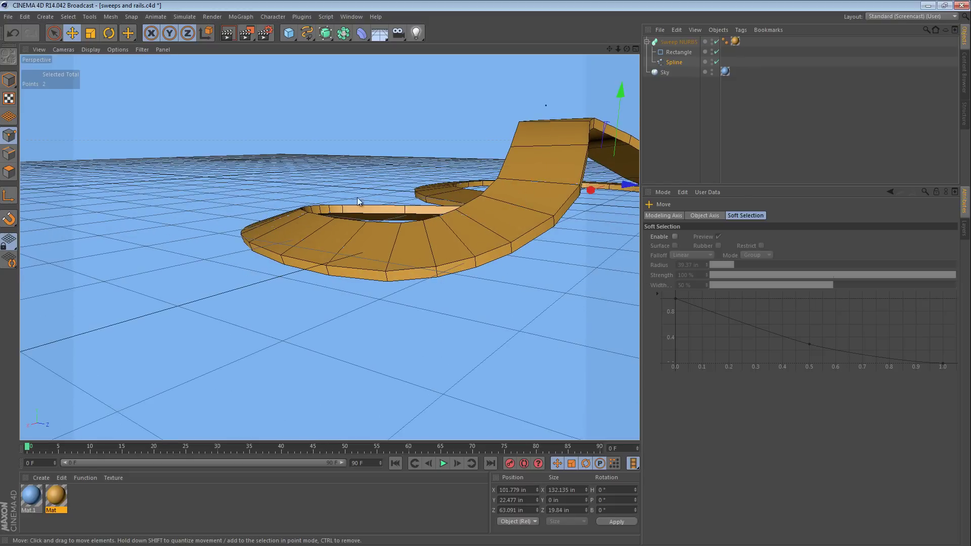
left_click_drag(319, 220, 437, 250, "alt")
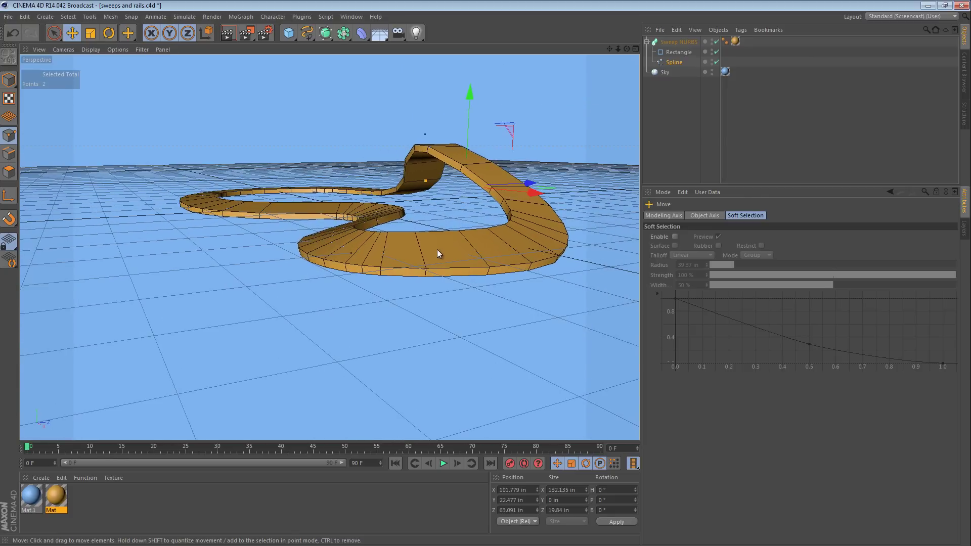
left_click_drag(445, 173, 446, 262, "alt")
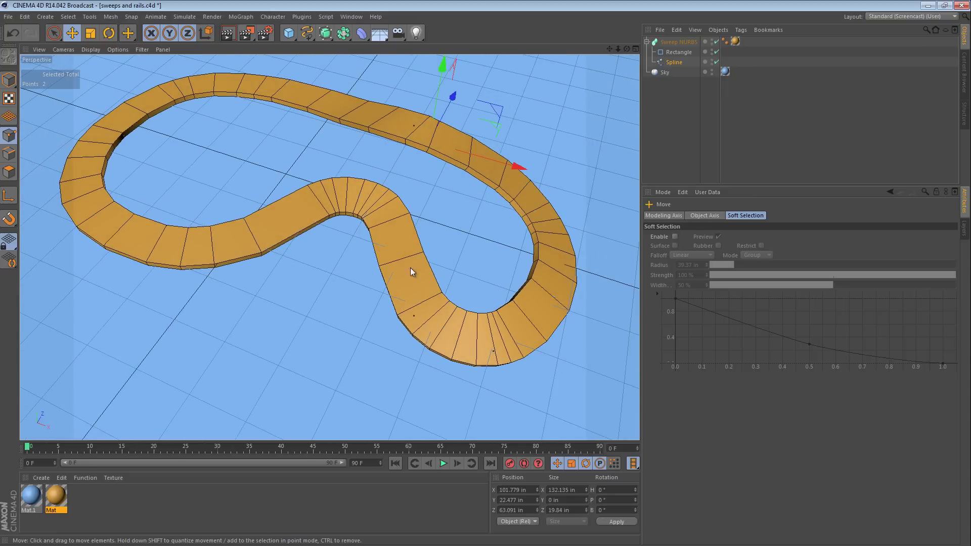
left_click_drag(443, 302, 427, 259, "alt")
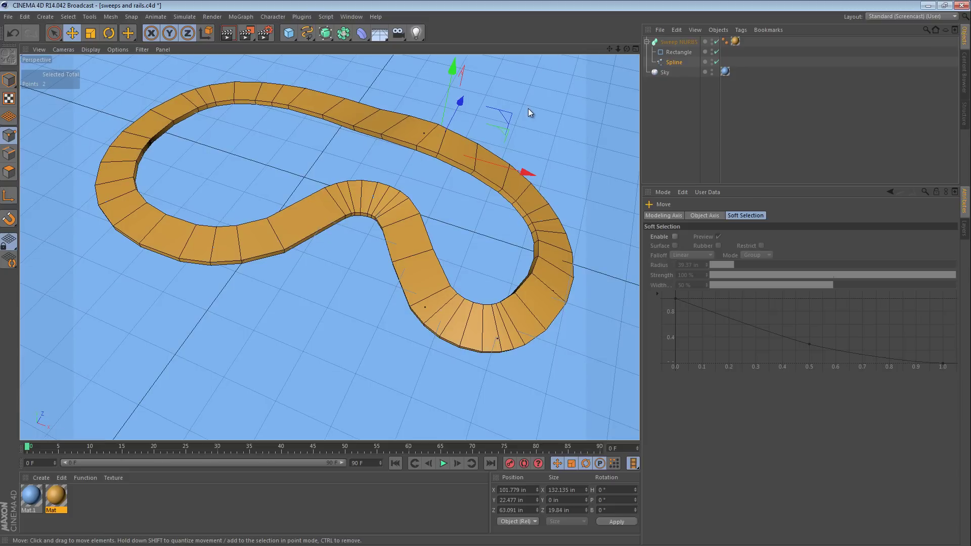
left_click(680, 42)
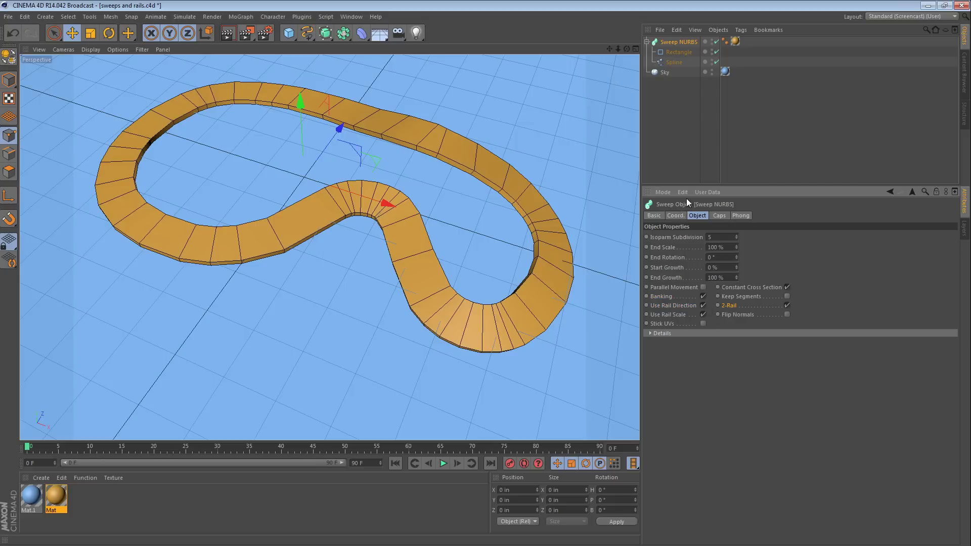
left_click(671, 122)
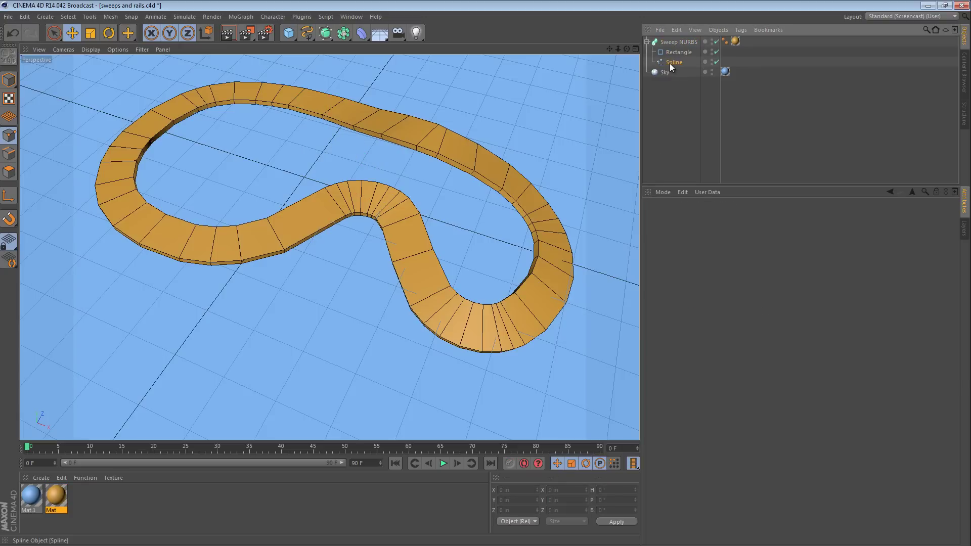
- Try a duplicate of the path spline as a rail inside the Sweep NURBS, shifting its two selected points, then undo the shift and delete the duplicate
left_click_drag(677, 65, 678, 65, "ctrl")
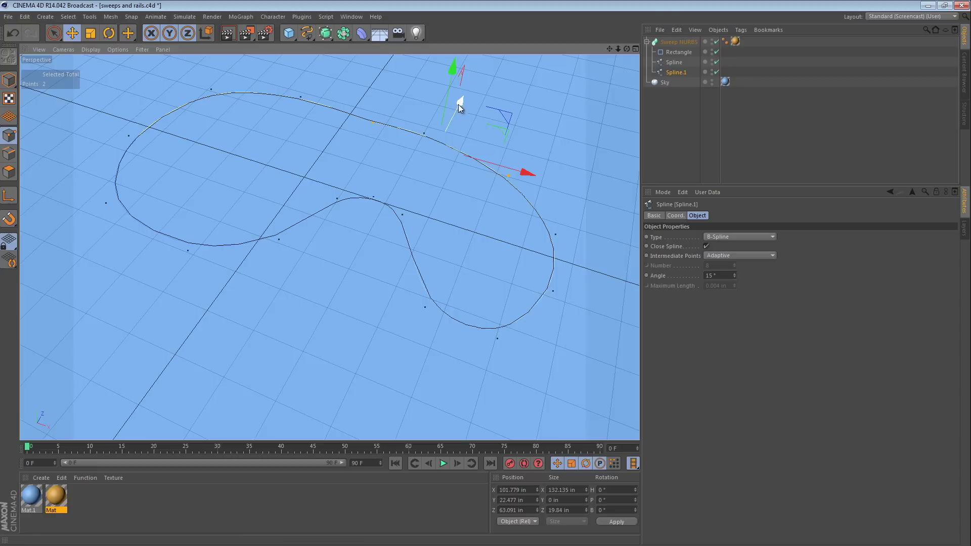
left_click_drag(459, 102, 523, 67)
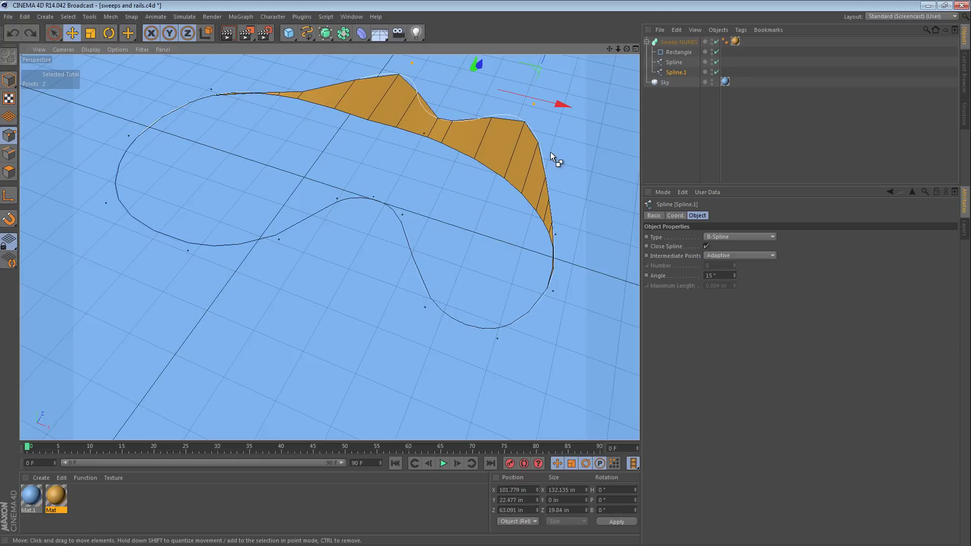
key("ctrl+z")
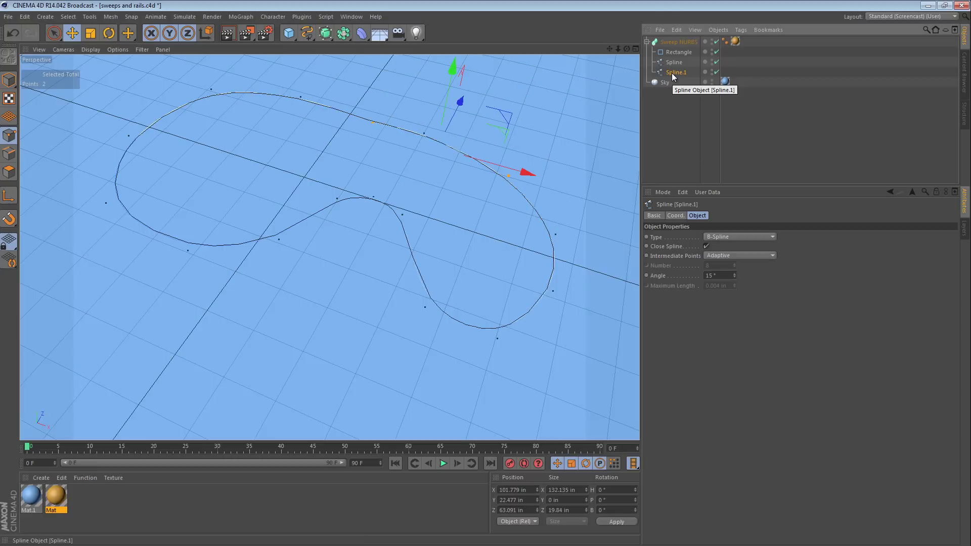
key("Delete")
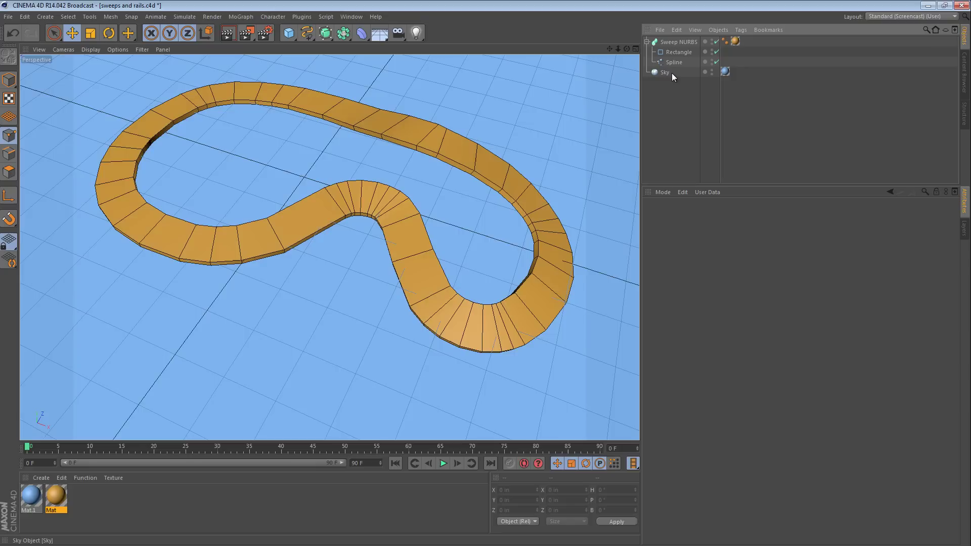
- Turn off the 2-Rail and Use Rail Scale options of the Sweep NURBS
left_click(674, 41)
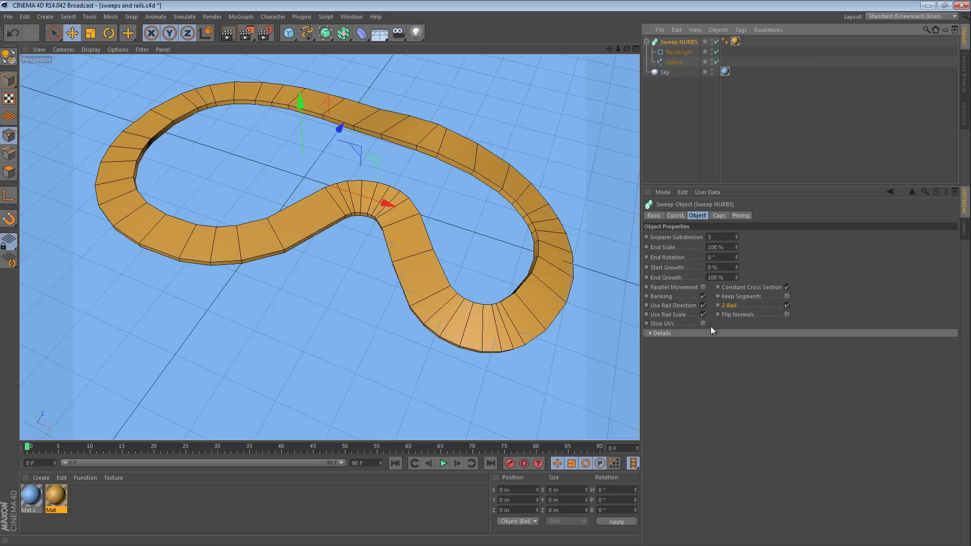
left_click(786, 306)
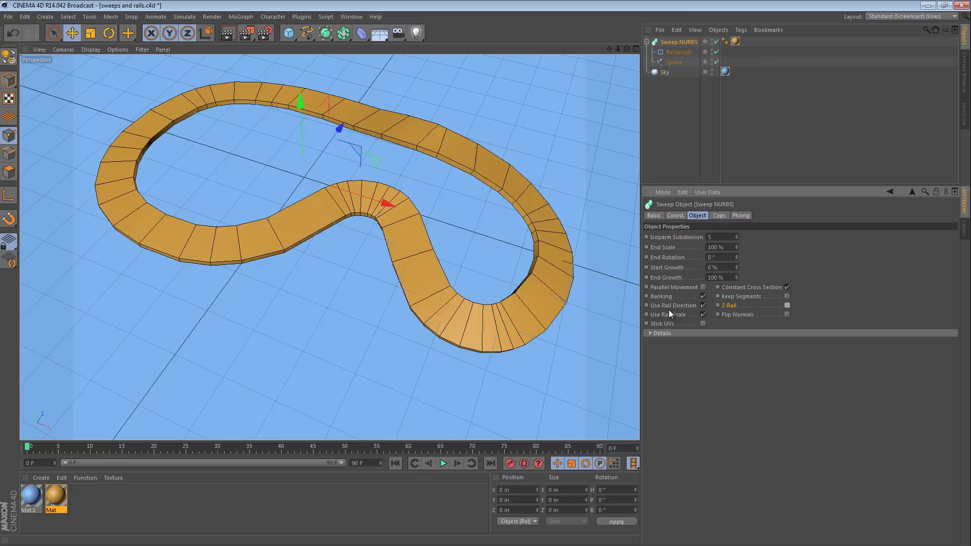
left_click(703, 315)
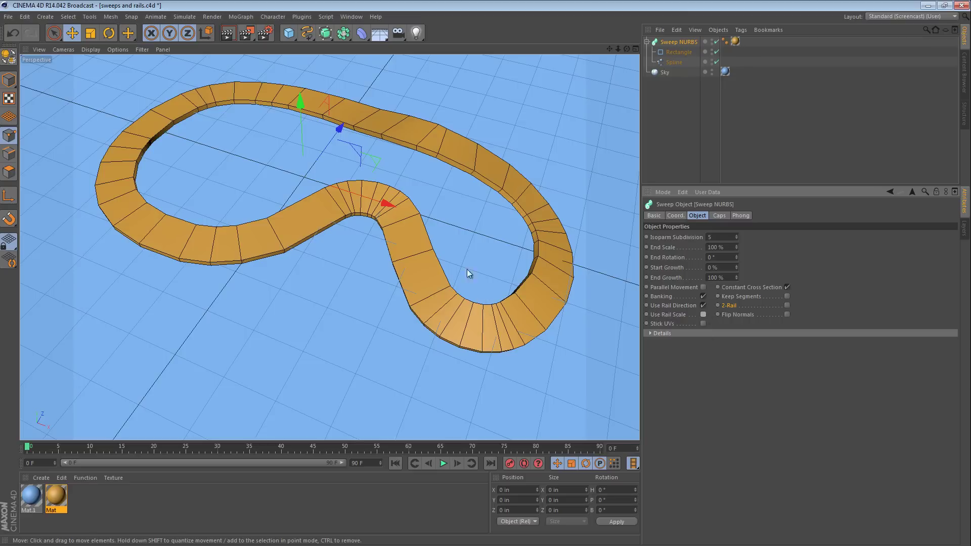
left_click_drag(447, 150, 435, 115, "alt")
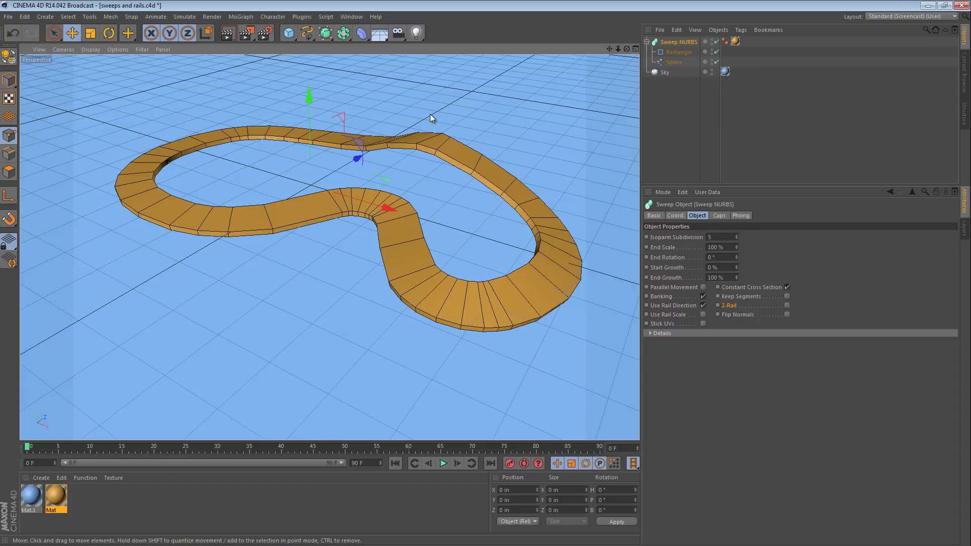
left_click(668, 123)
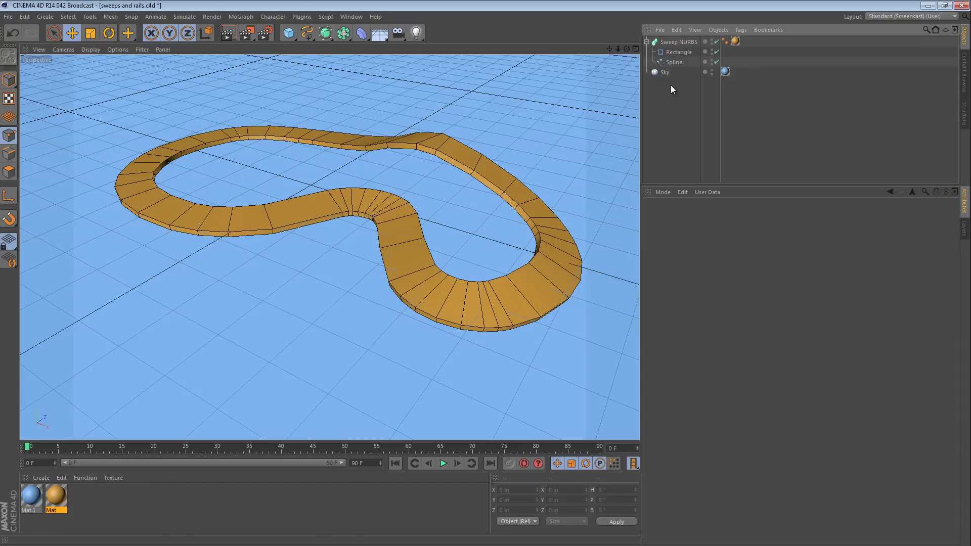
- Switch to the top view and place a copy of the path spline outside the Sweep NURBS hierarchy
key("F2")
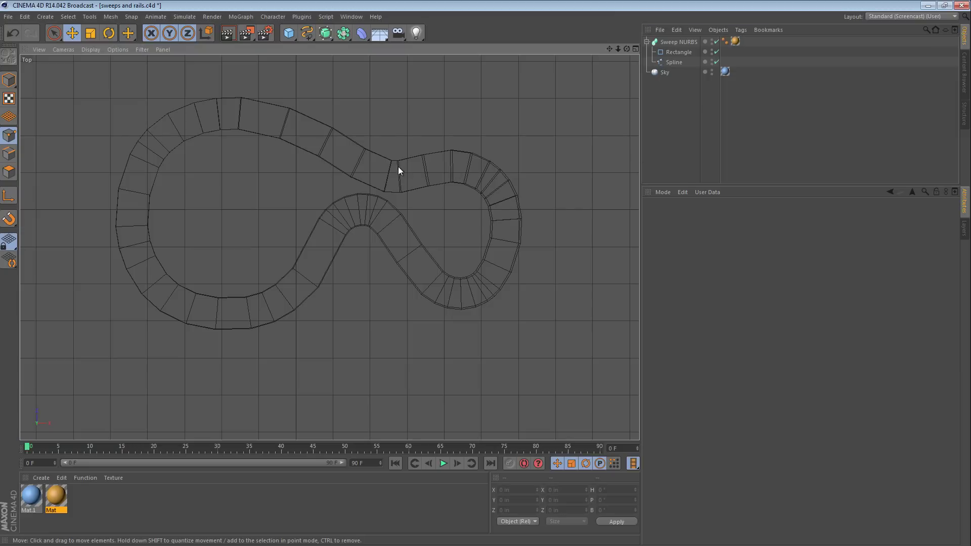
middle_click_drag(375, 154, 403, 158, "alt")
left_click(657, 71)
left_click(673, 62)
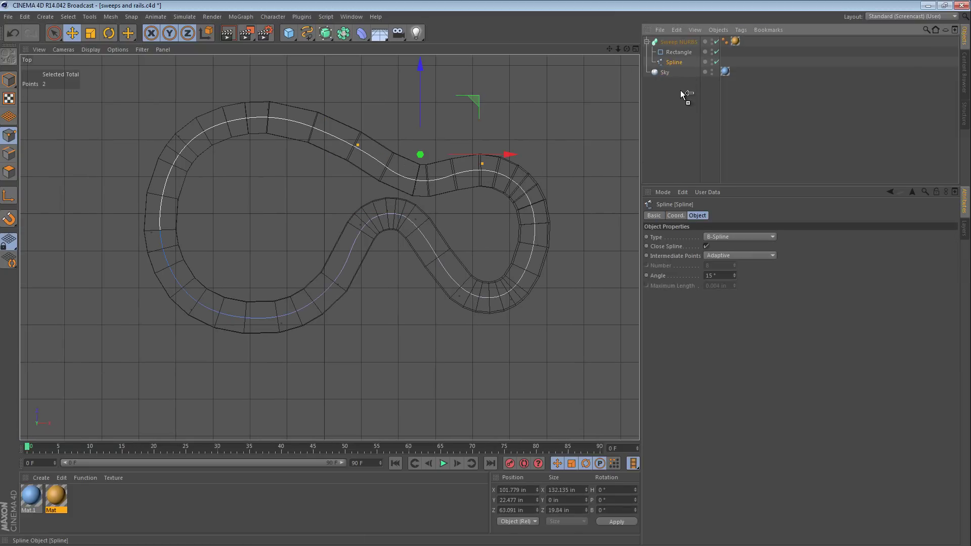
left_click_drag(677, 104, 676, 105, "ctrl")
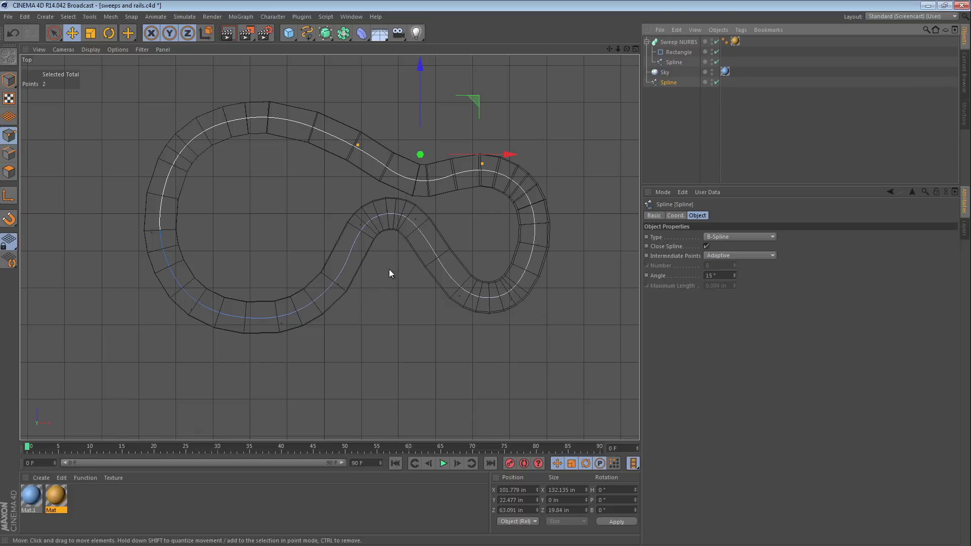
- Try scaling all points of the spline copy to about 472 by 276 in as an outer rail, and delete the copy
scroll(390, 273, "up", 3)
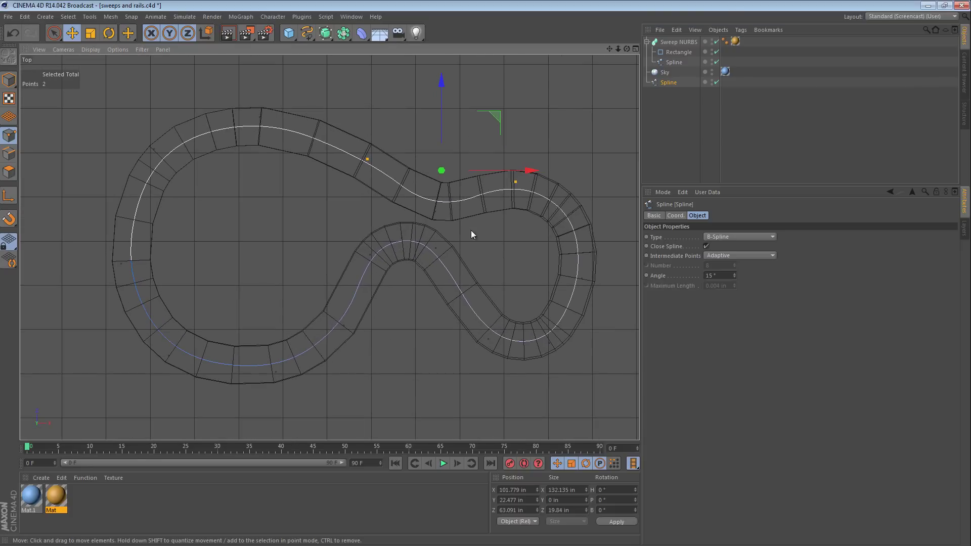
key("ctrl+a")
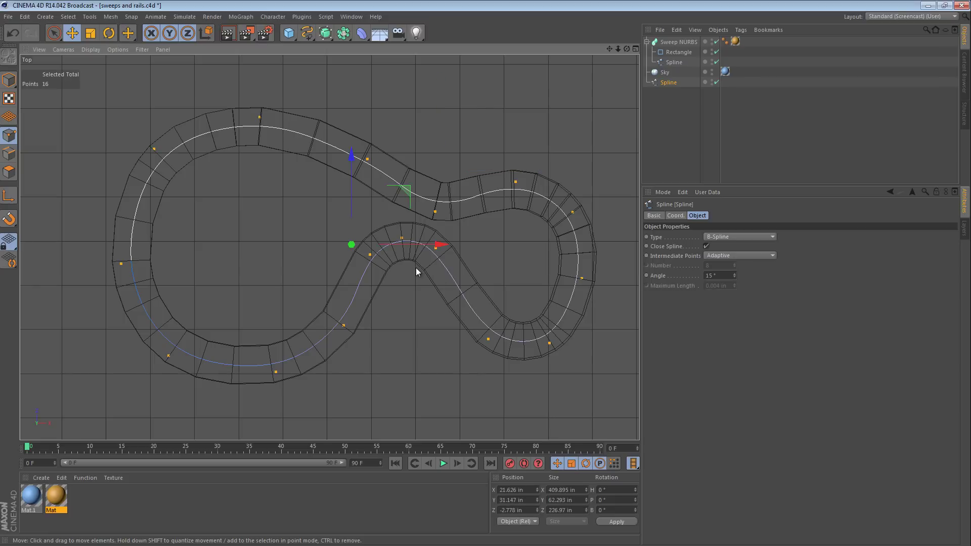
key("t")
left_click_drag(396, 275, 405, 348)
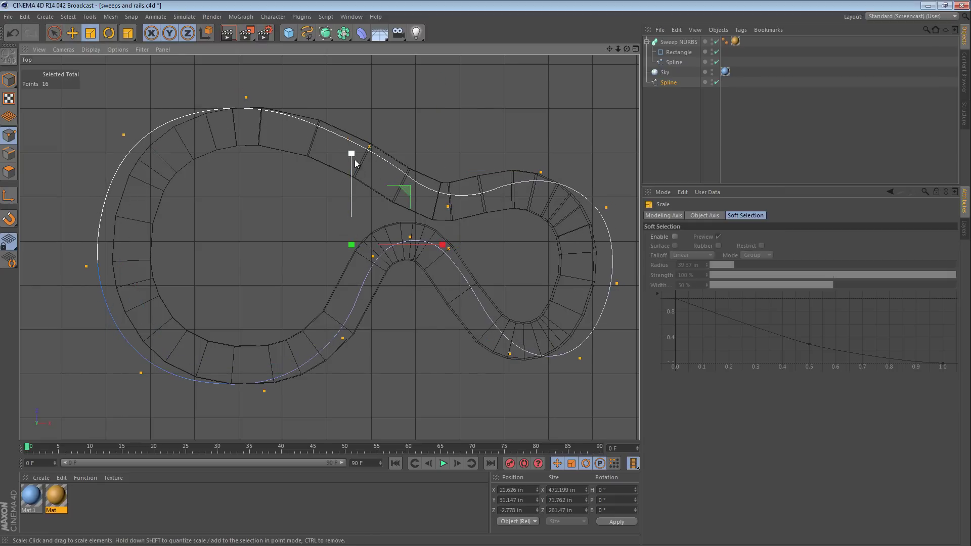
left_click_drag(352, 153, 353, 147)
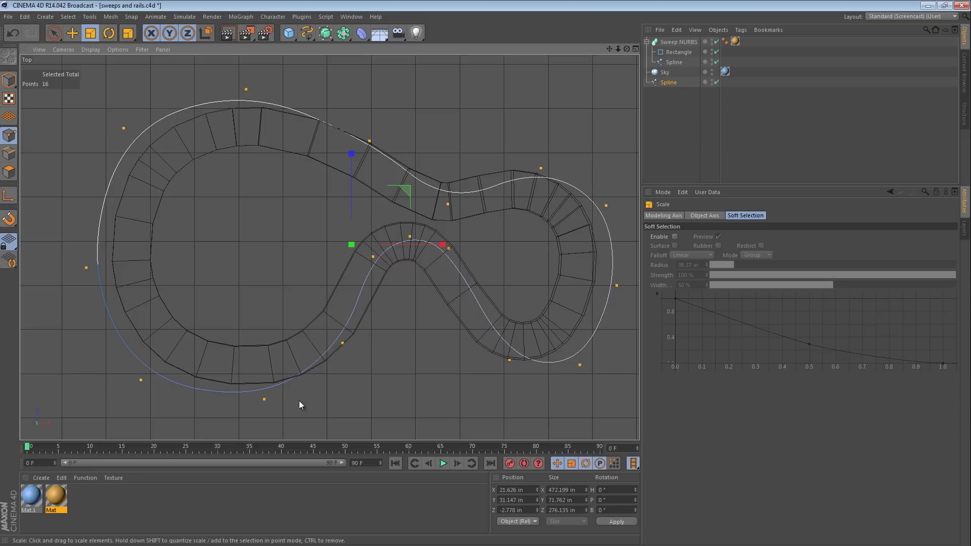
left_click(393, 308)
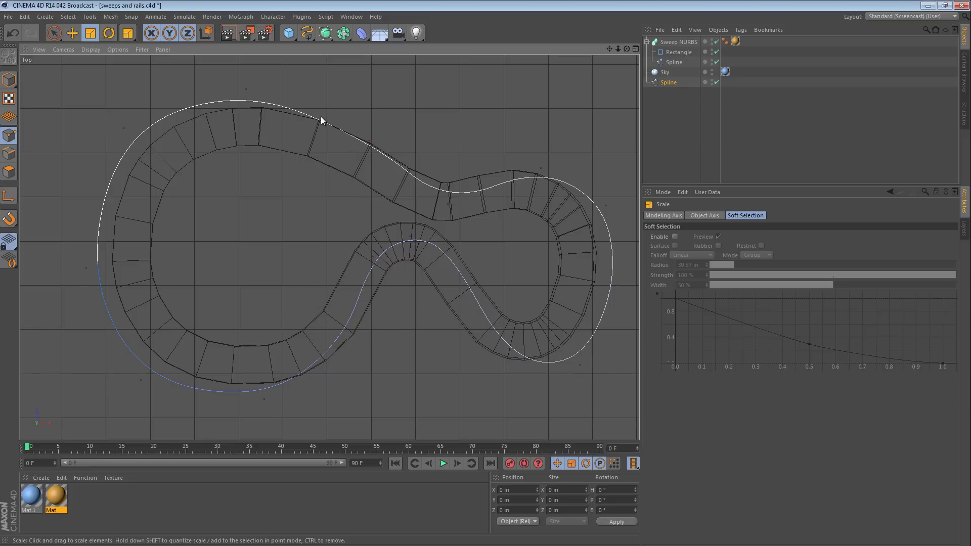
left_click(670, 82)
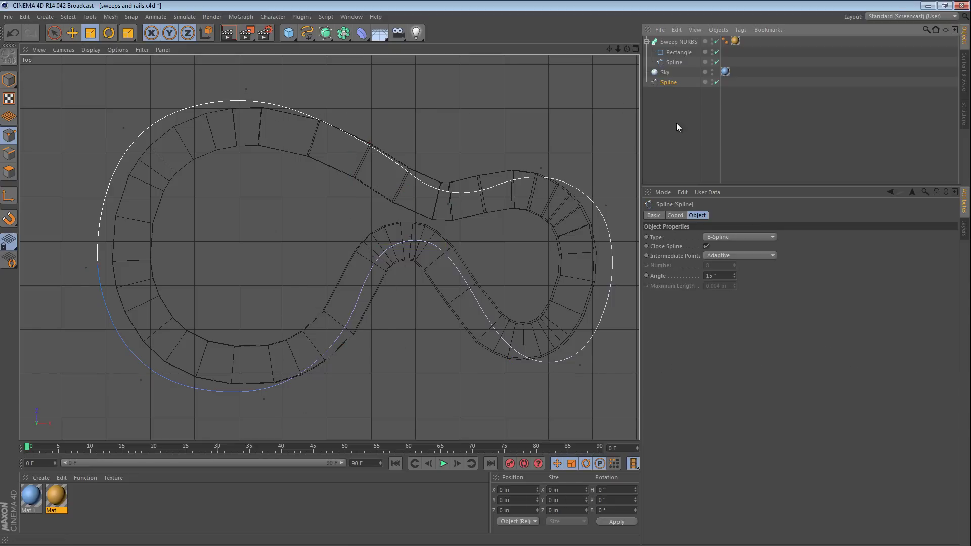
key("Delete")
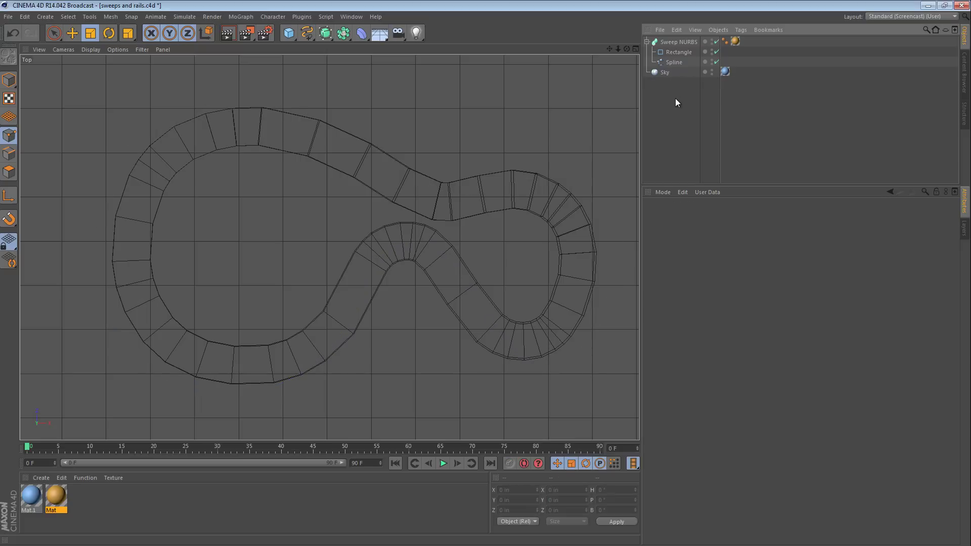
- Duplicate the path spline again, placing the copy at the root level outside the Sweep NURBS
left_click(675, 62)
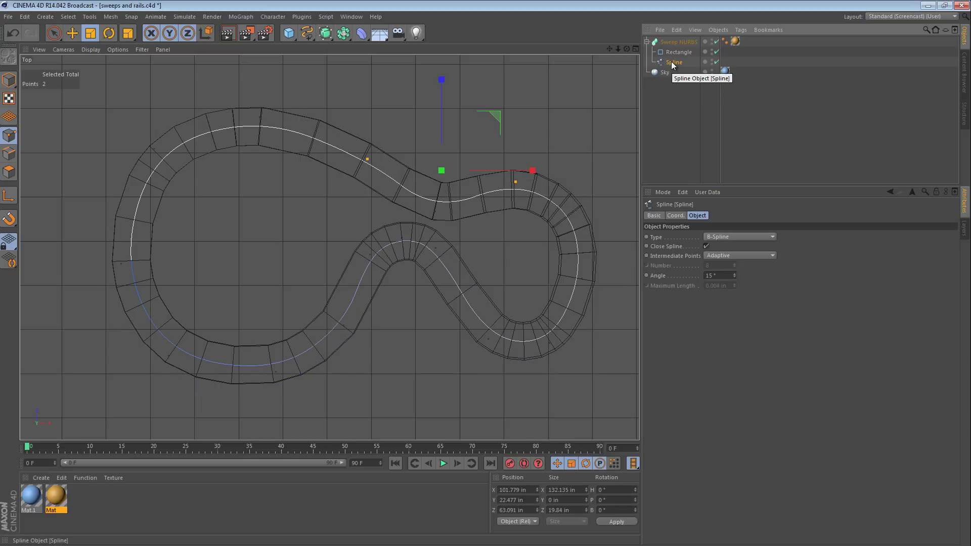
left_click_drag(672, 62, 675, 131)
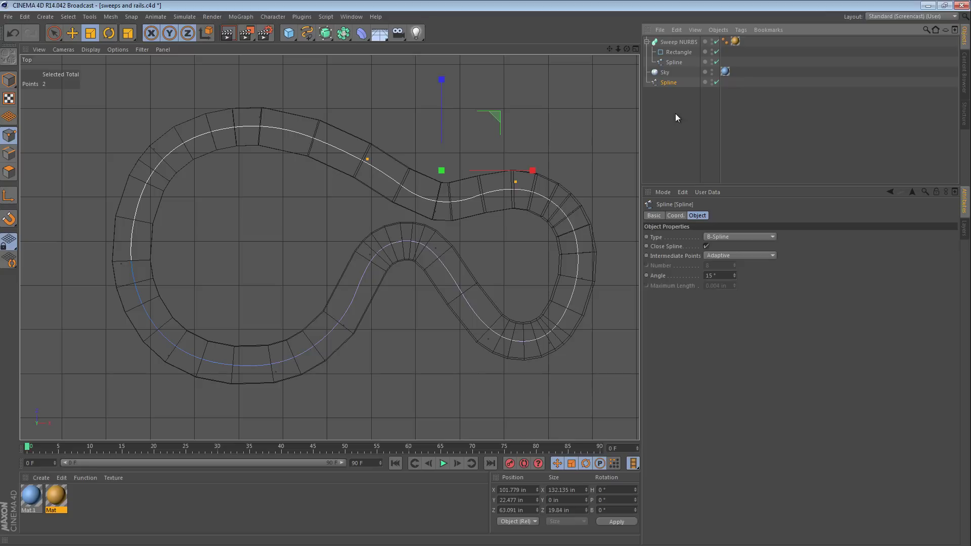
left_click(661, 75)
left_click(664, 83)
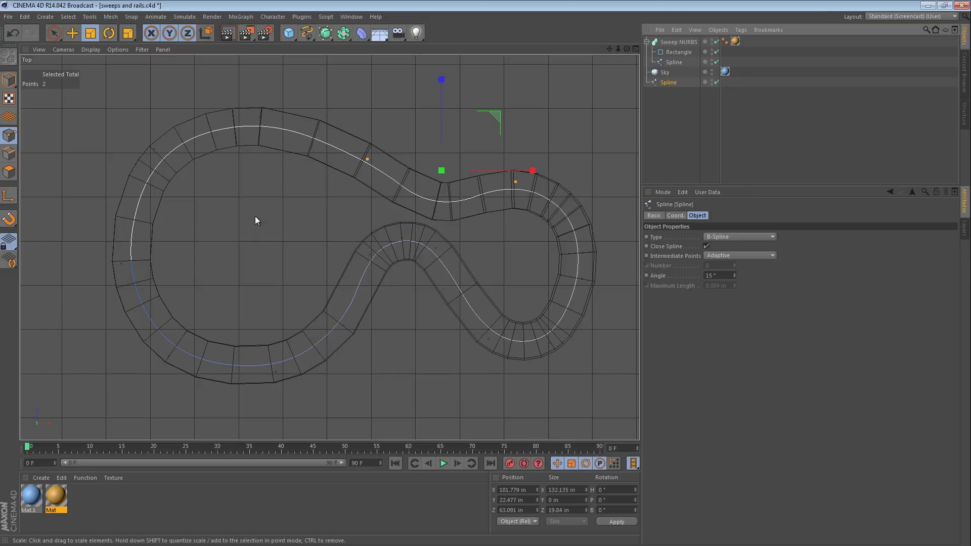
- Create an outline from all points of the spline copy just beyond the track's outer edge, and delete the copy's original inner points
key("ctrl+a")
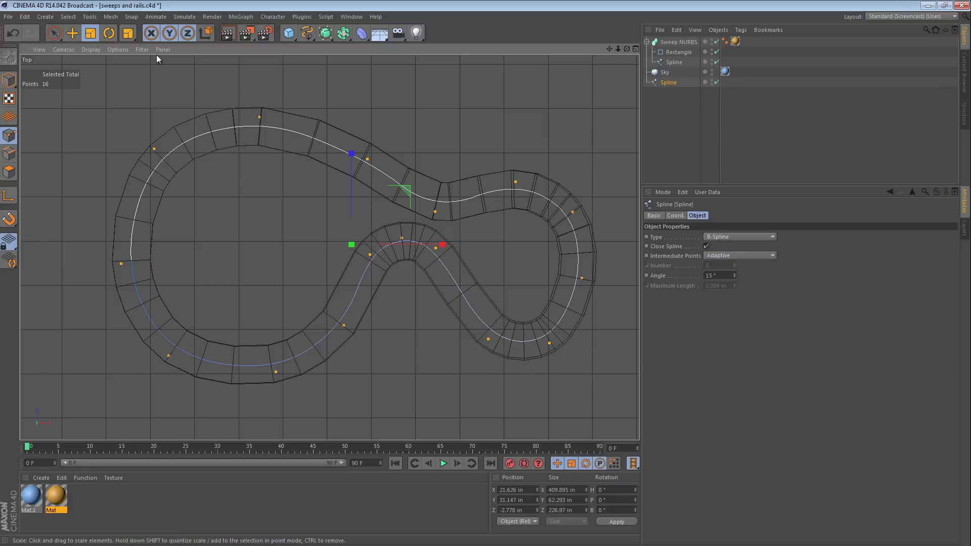
right_click(305, 67)
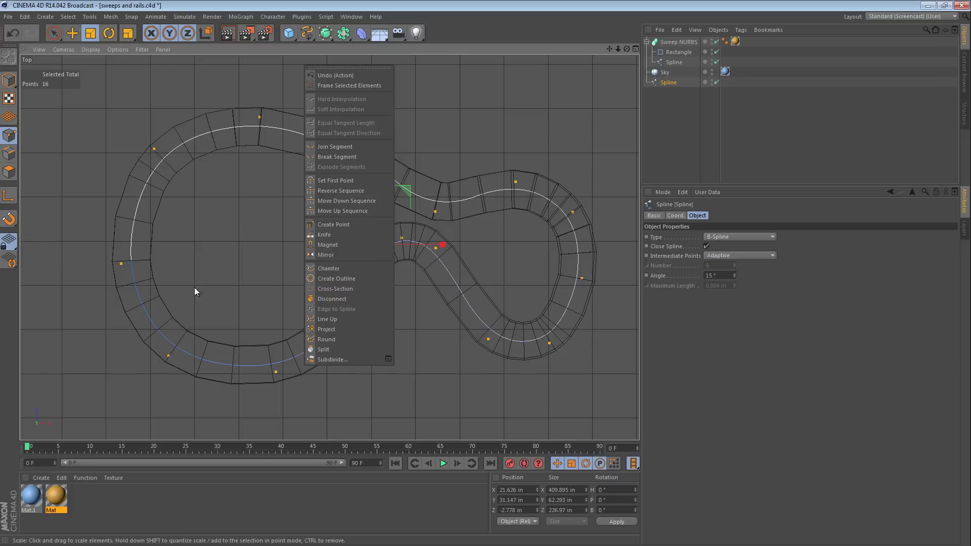
left_click(346, 281)
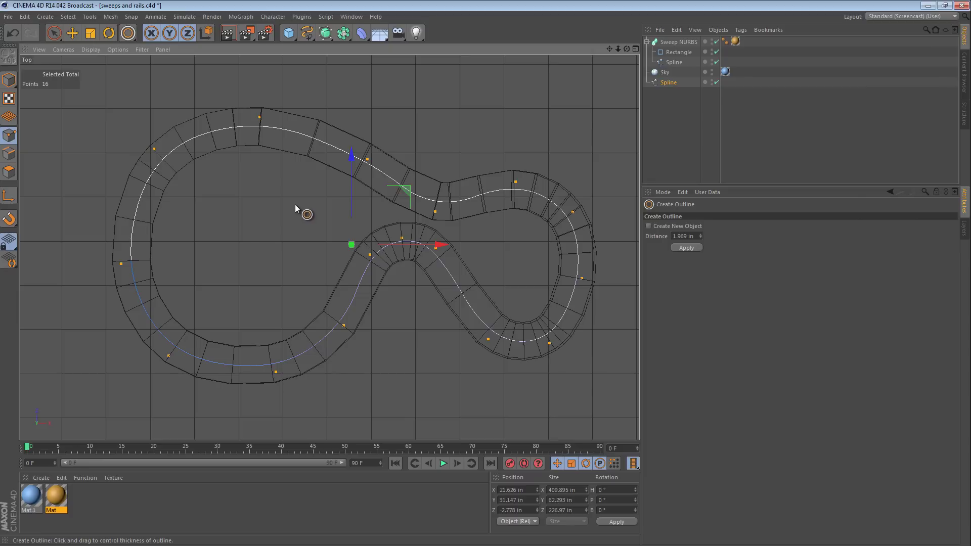
left_click_drag(485, 294, 485, 293)
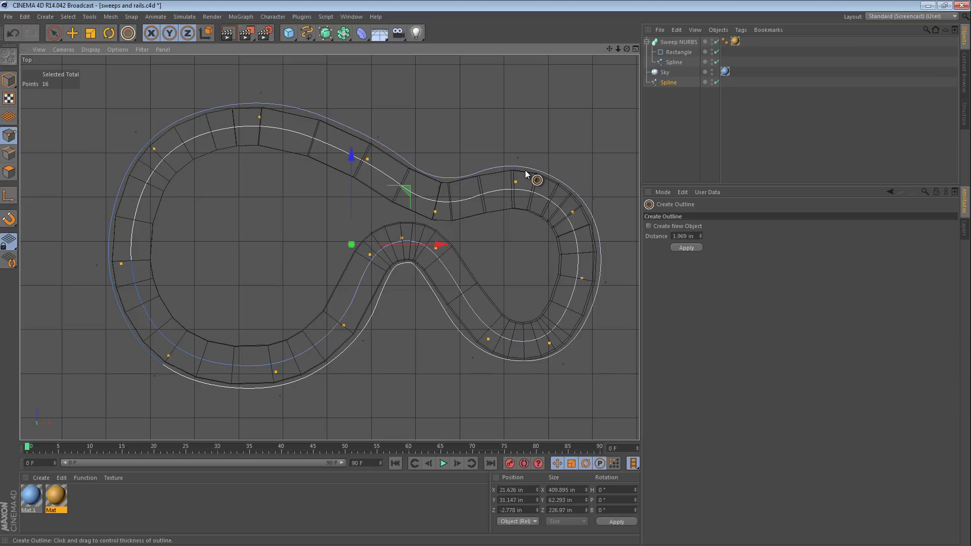
key("Delete")
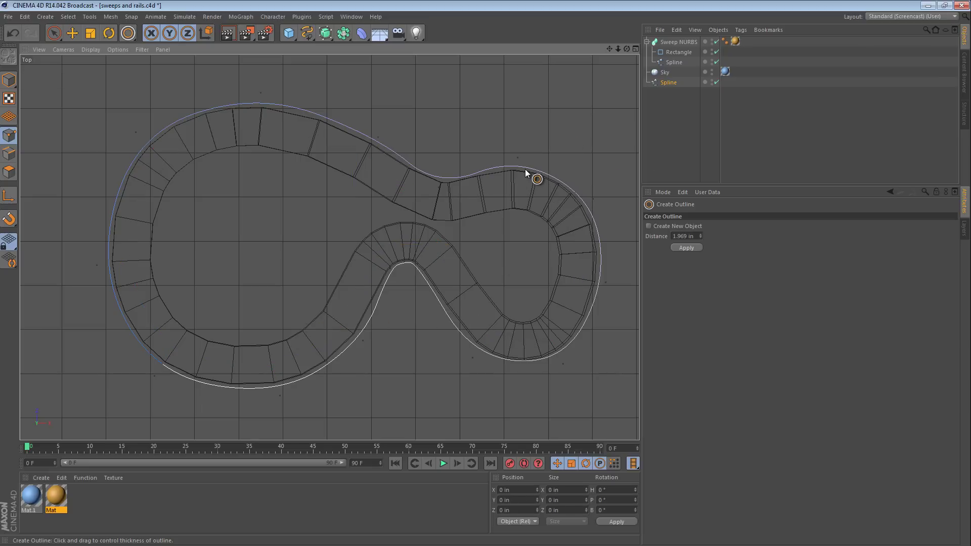
- Move the outlined spline into the Sweep NURBS as its third child, directly below the path spline, to act as the rail
left_click(674, 63)
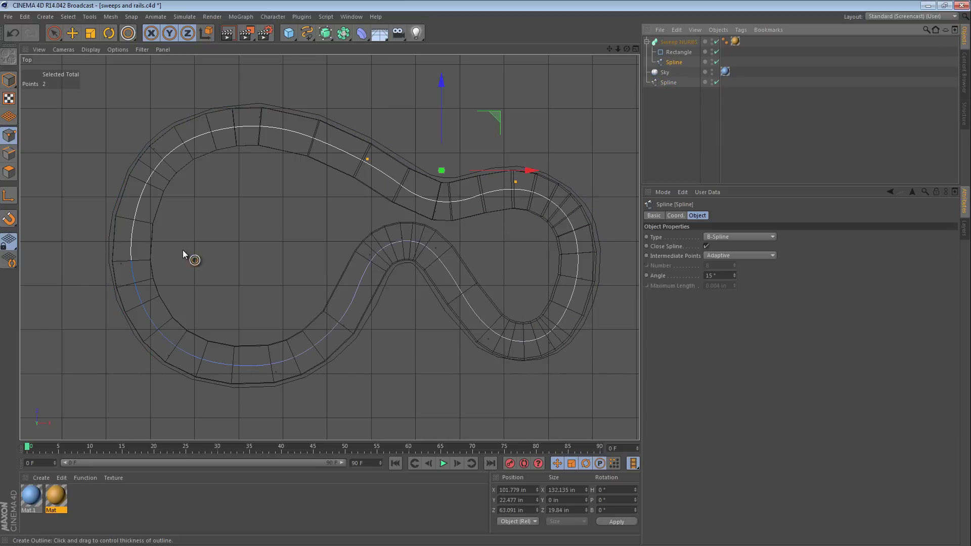
left_click(667, 82)
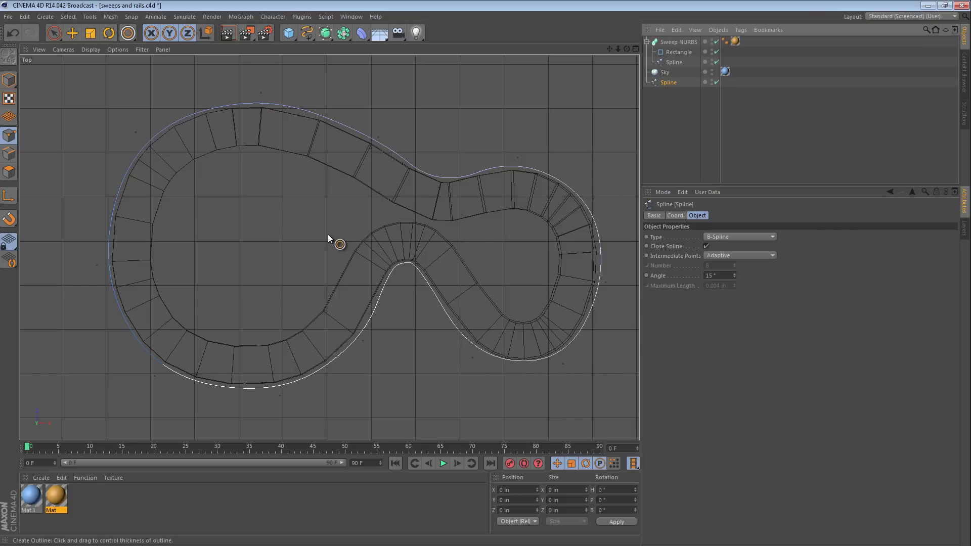
key("F1")
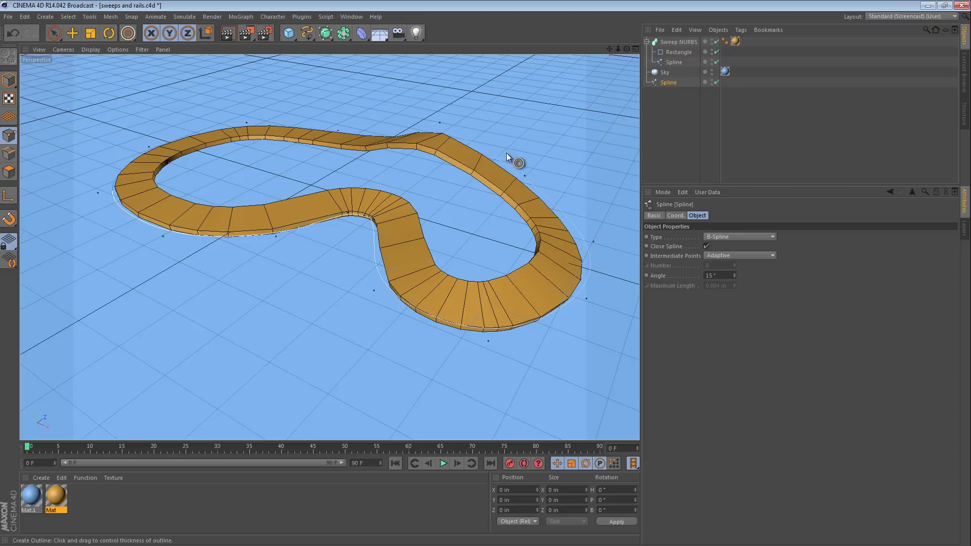
left_click_drag(666, 83, 672, 64)
left_click_drag(402, 159, 416, 175, "alt")
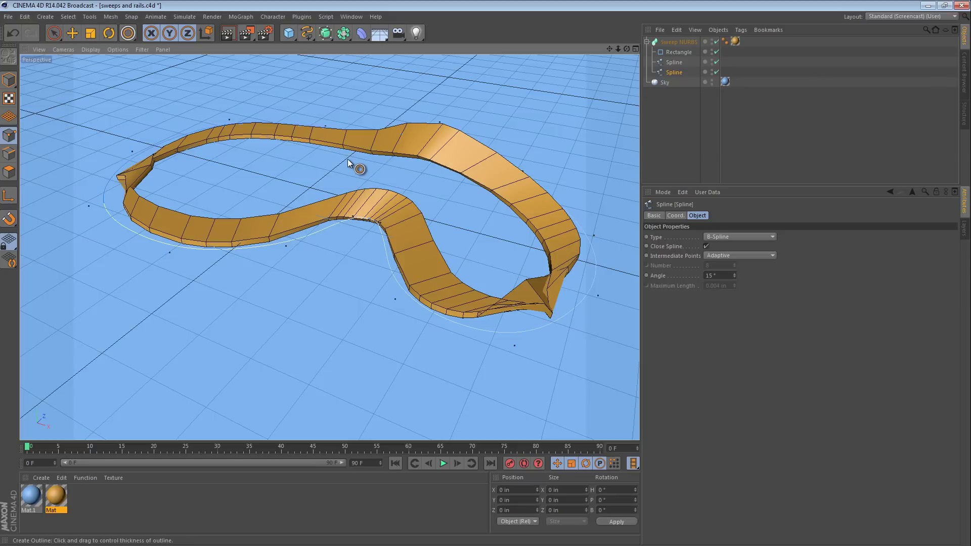
- Compare the path and rail start directions in the top view, and reverse the sequence of all the rail spline's points
key("F2")
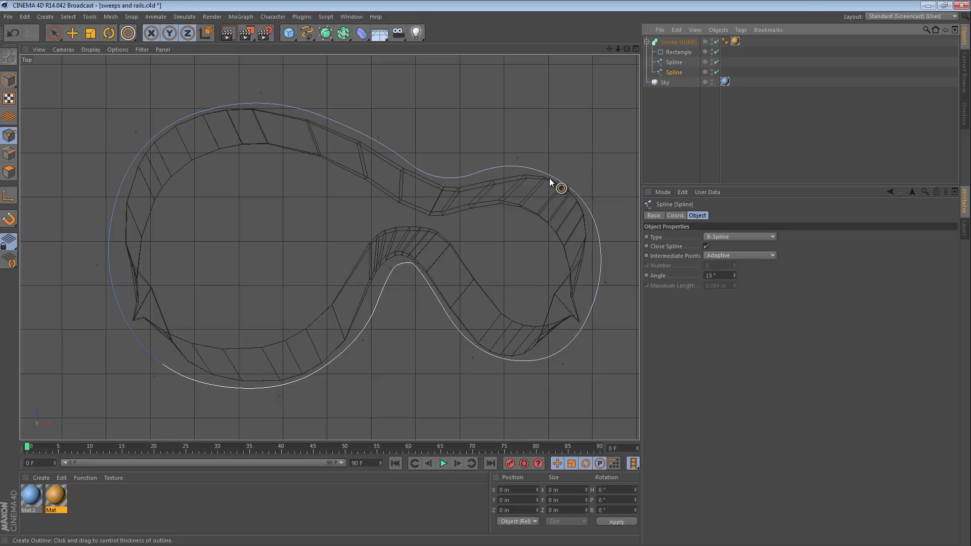
left_click(672, 62)
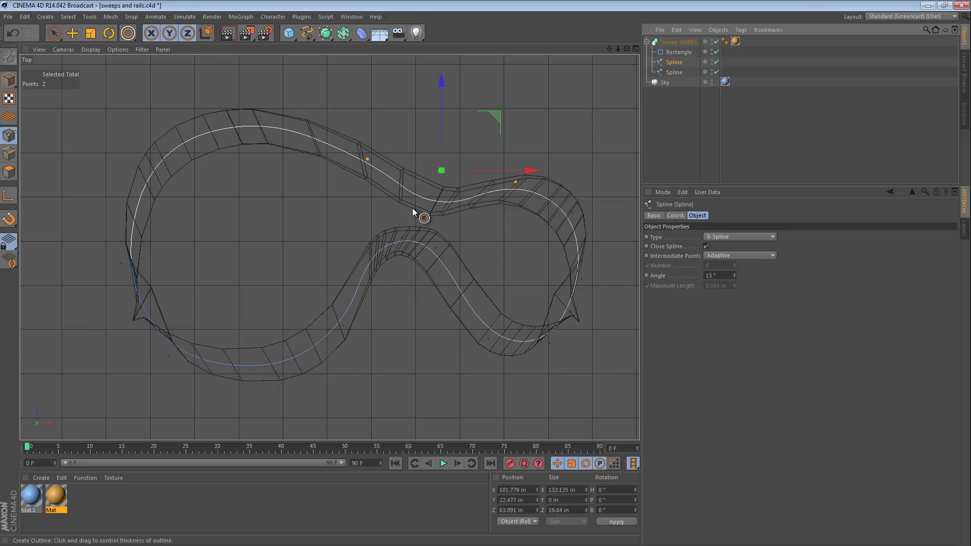
left_click(674, 72)
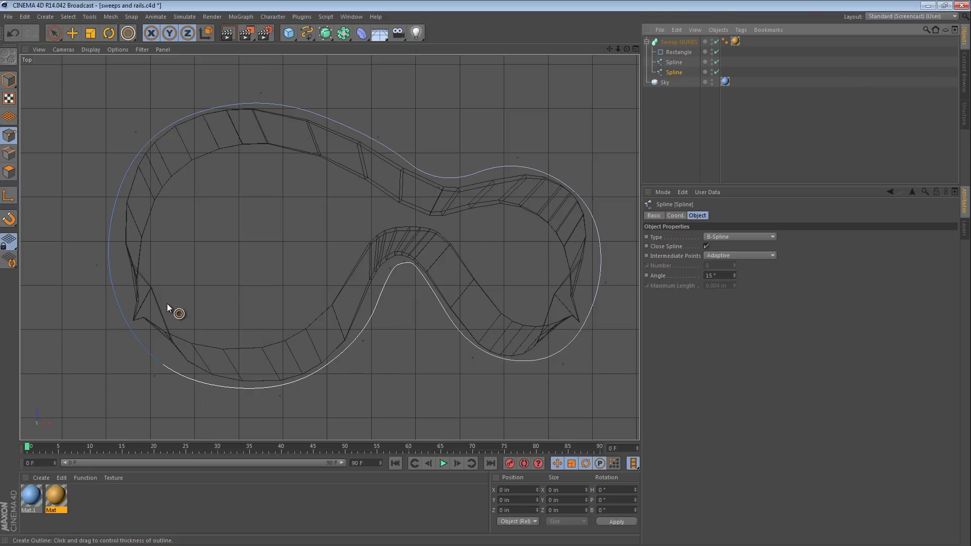
key("ctrl+a")
right_click(299, 73)
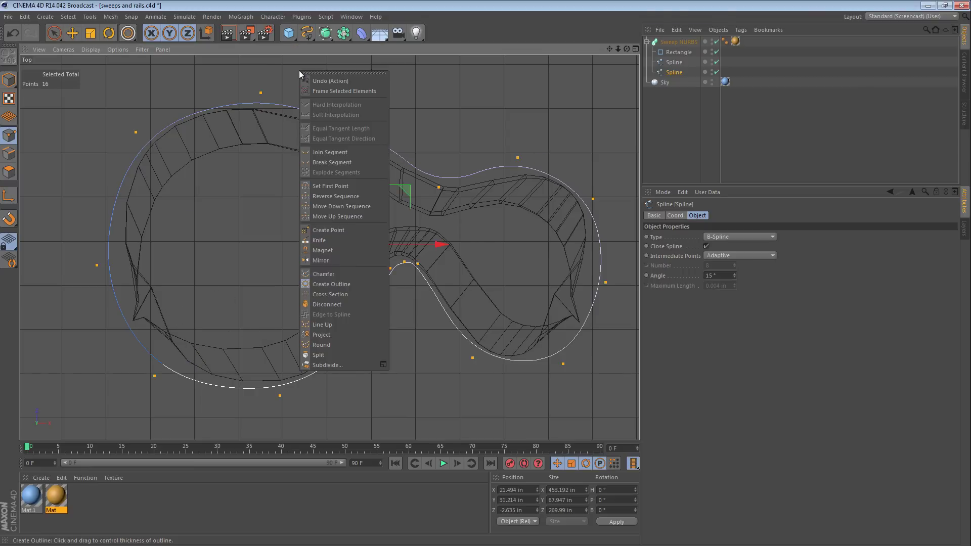
left_click(361, 196)
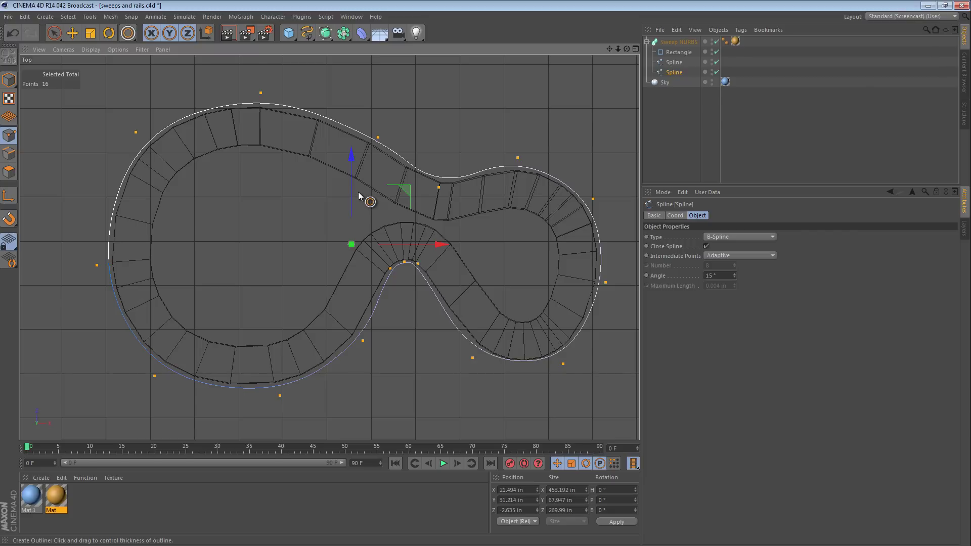
- Return to the perspective view and rename the outlined spline as Rail
key("F1")
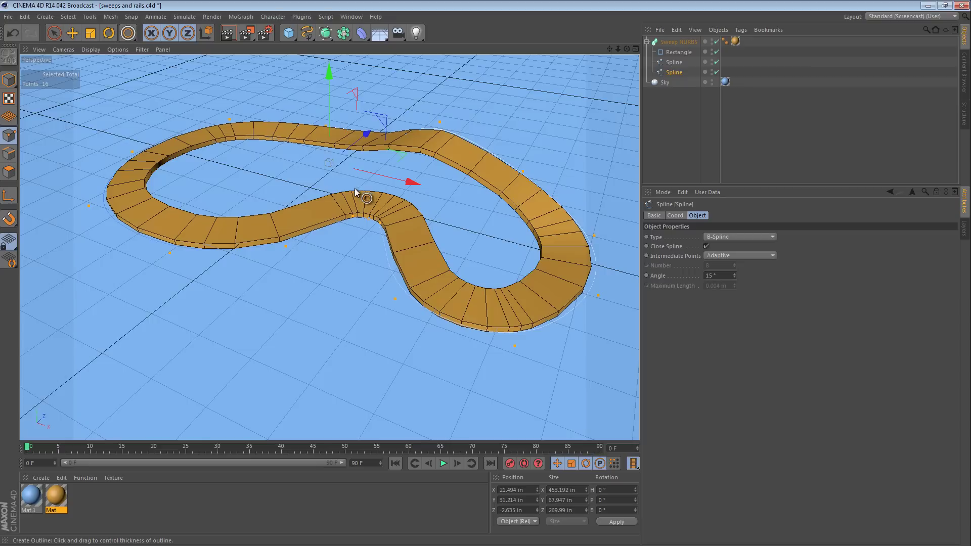
double_click(675, 73)
type("Rail")
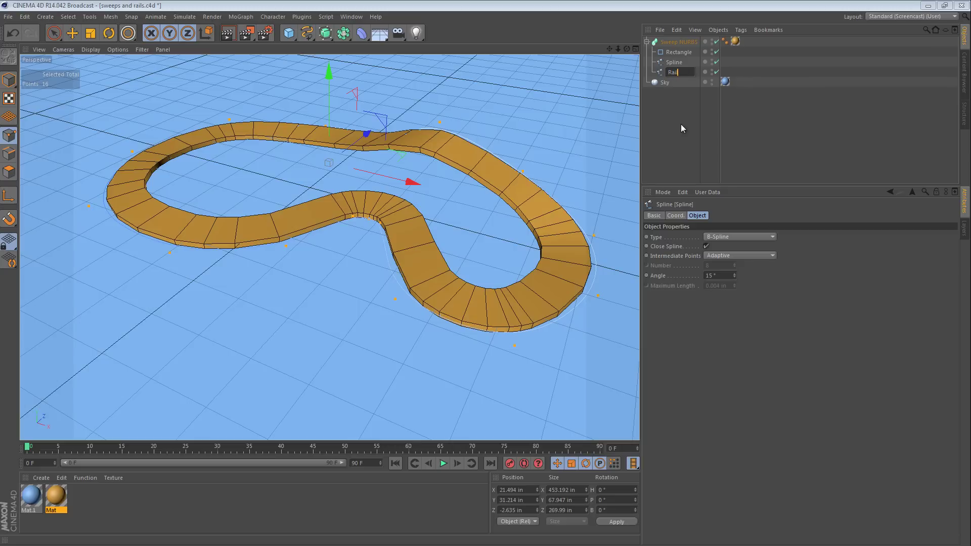
key("Return")
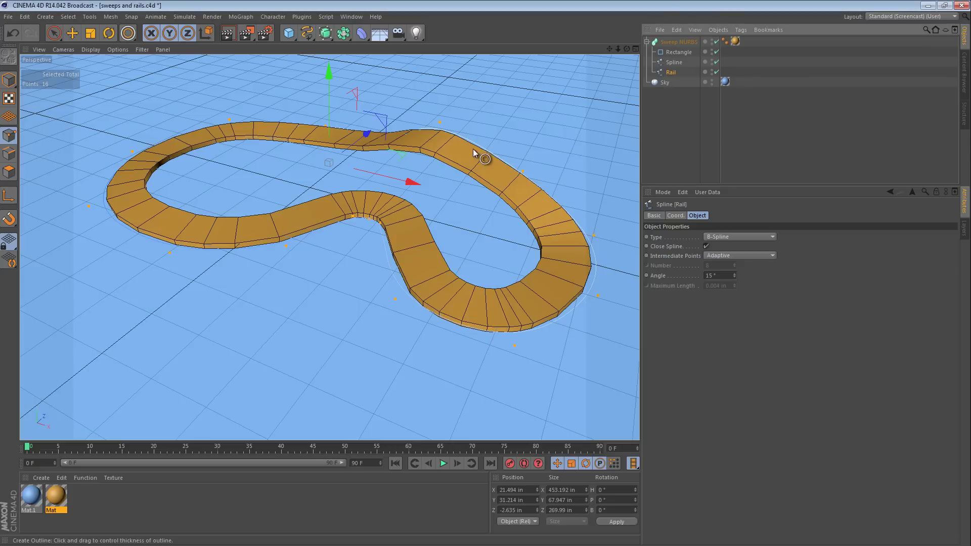
- Adjust the rail point at the crest of the track's hill to a height of about 62.3 in
left_click_drag(472, 149, 412, 119, "alt")
key("e")
left_click(410, 84)
mouse_move(431, 68)
left_mouse_down()
mouse_move(433, 82)
mouse_move(433, 74)
left_mouse_up()
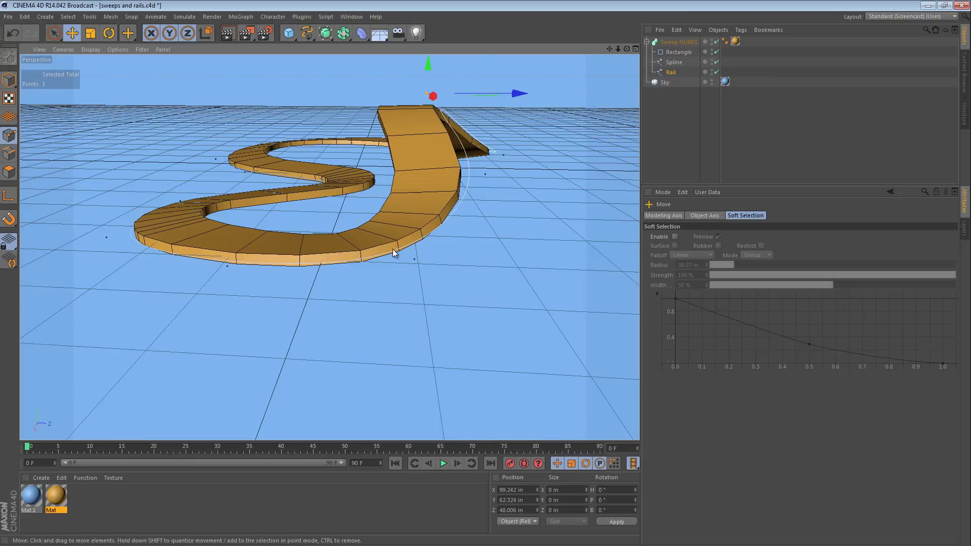
- Raise the three rail points around the small loop's outer curve to about 11 in, and lift the middle one slightly further
mouse_move(364, 238)
left_mouse_down("alt")
mouse_move(438, 273)
mouse_move(350, 312)
left_mouse_up("alt")
middle_click_drag(329, 247, 429, 256, "alt")
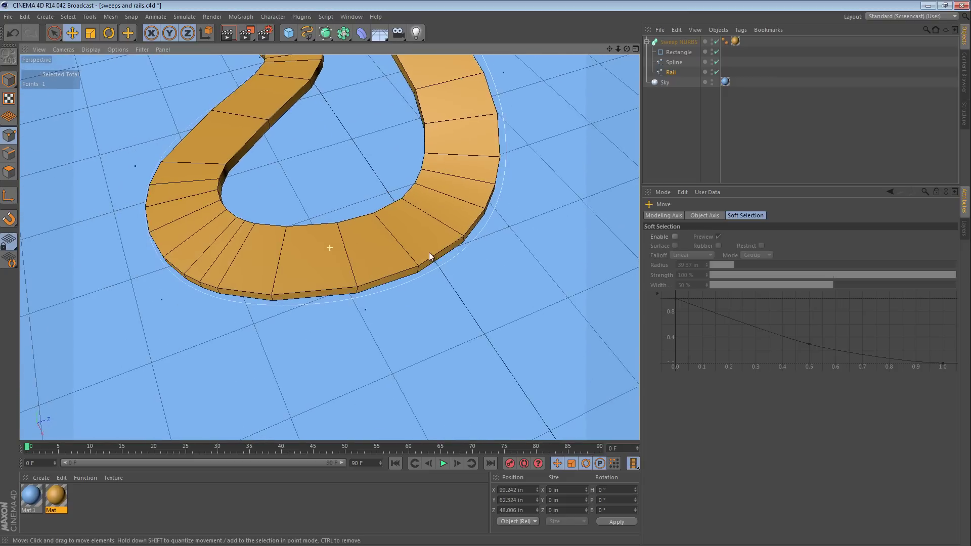
right_click_drag(452, 228, 424, 241, "alt")
left_click_drag(424, 241, 357, 310, "alt")
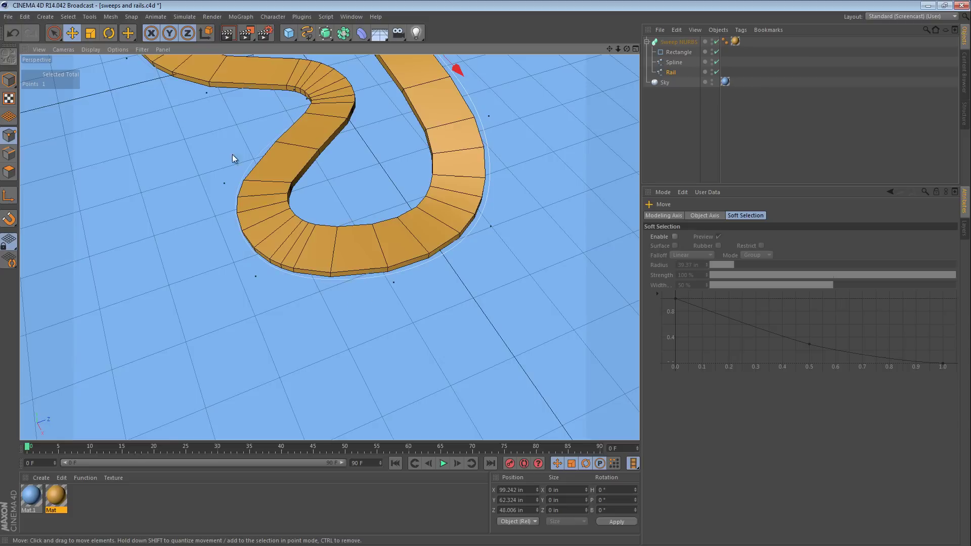
left_click(54, 33)
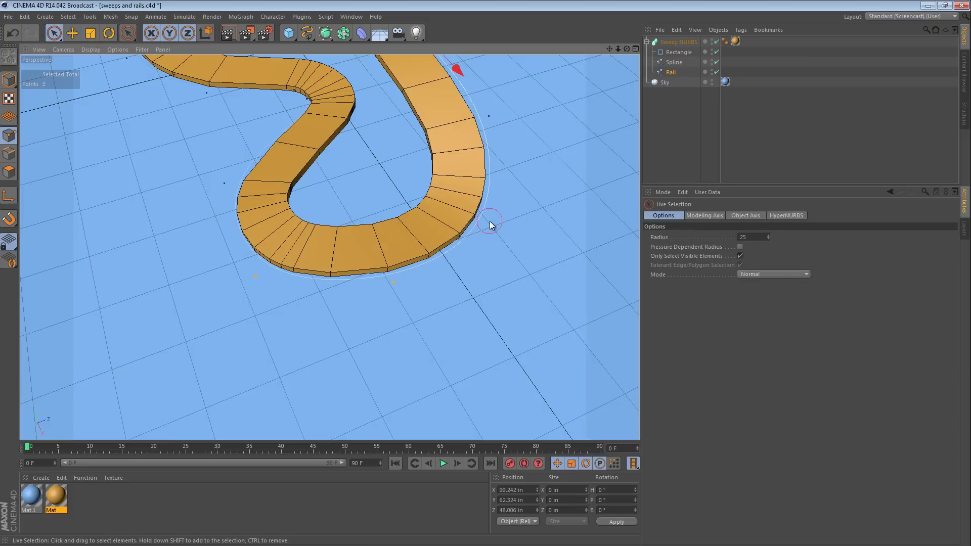
mouse_move(489, 221)
left_mouse_down()
mouse_move(455, 235)
mouse_move(551, 141)
left_mouse_up()
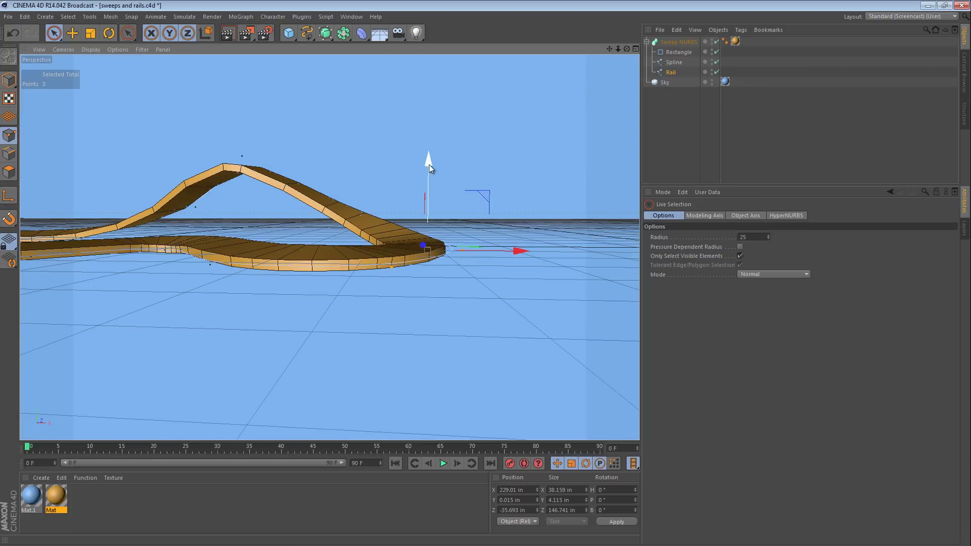
left_click_drag(429, 165, 435, 144)
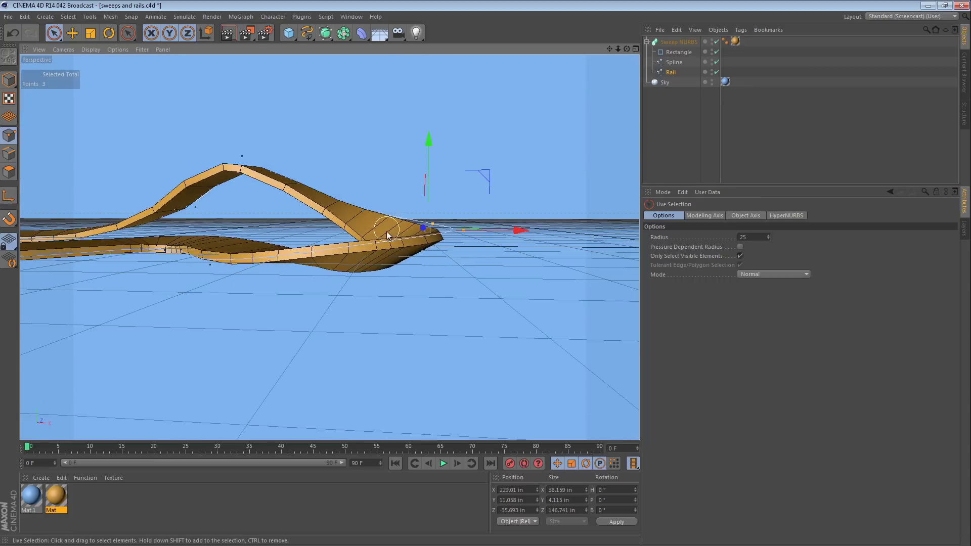
left_click_drag(386, 231, 459, 314, "alt")
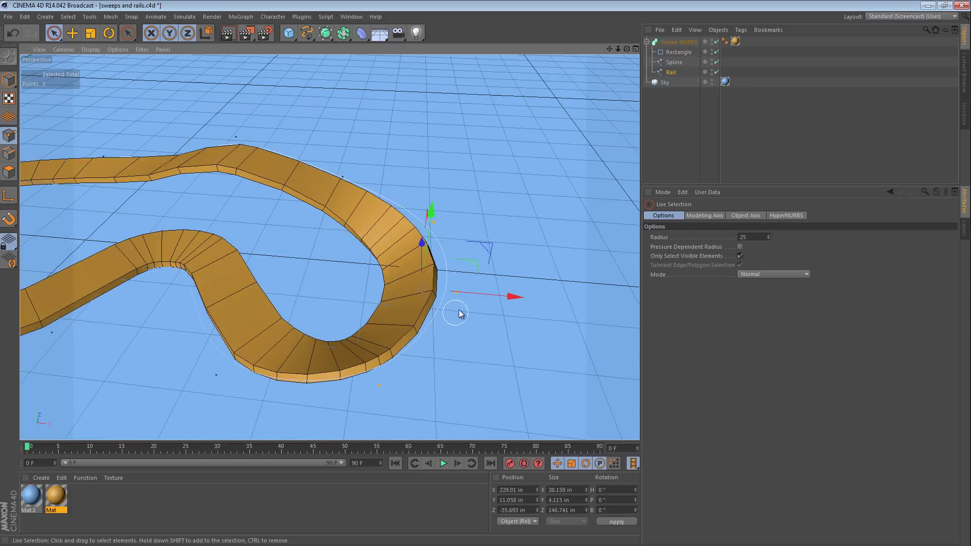
left_click(456, 292)
left_click_drag(470, 222, 471, 215)
- Lower the three rail points at the tight inner bend between the two loops to about -7.5 in
middle_click_drag(354, 306, 491, 275, "alt")
left_click(272, 246)
left_click_drag(272, 245, 251, 181, "alt")
- Raise the three rail points around the large loop's far curve to about 10.7 in, adjust one slightly further, and deselect the rail
left_click_drag(309, 154, 621, 321)
right_click_drag(525, 259, 466, 256, "alt")
middle_click_drag(466, 256, 444, 349, "alt")
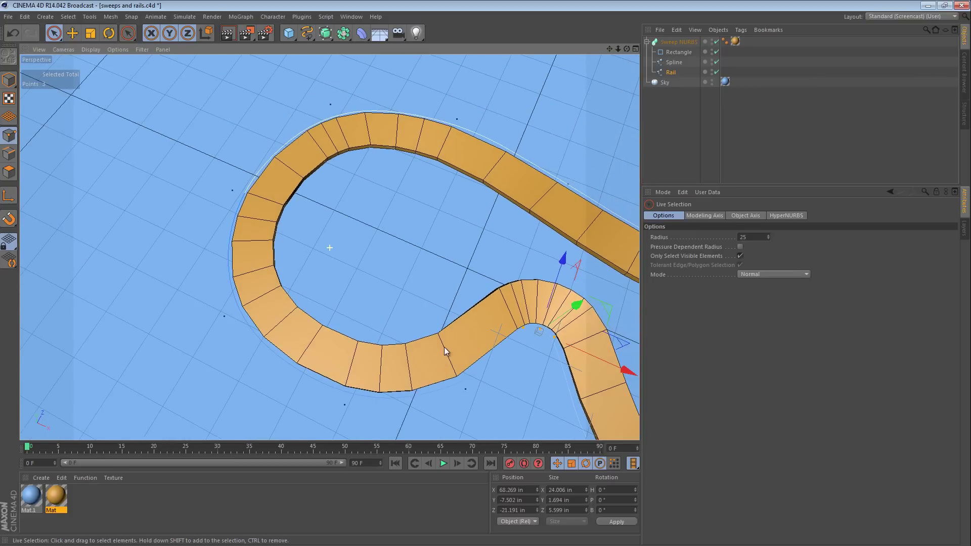
mouse_move(298, 132)
left_mouse_down()
mouse_move(340, 103)
mouse_move(278, 98)
mouse_move(287, 64)
mouse_move(259, 75)
mouse_move(276, 90)
left_mouse_up()
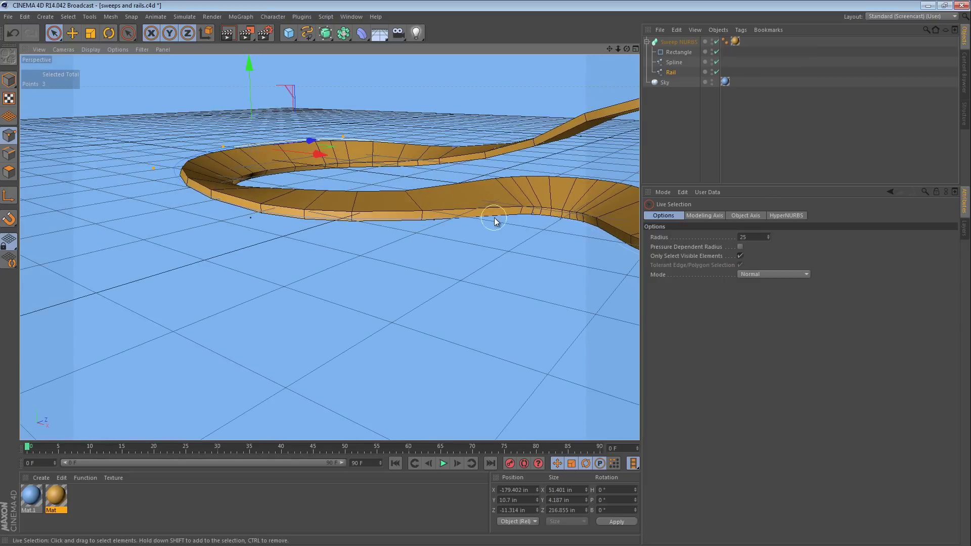
left_click_drag(432, 223, 427, 264, "alt")
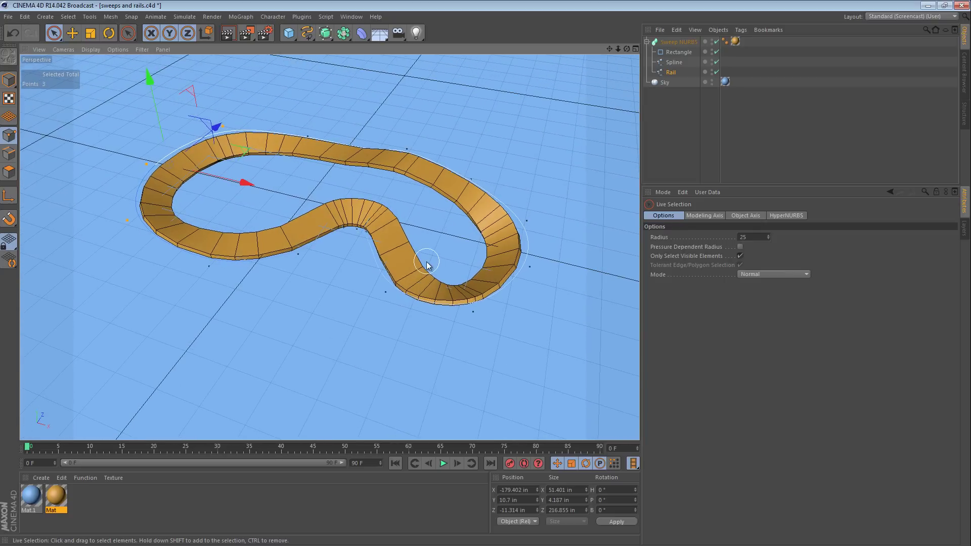
left_click(146, 161)
left_click_drag(127, 81, 126, 80)
left_click(685, 132)
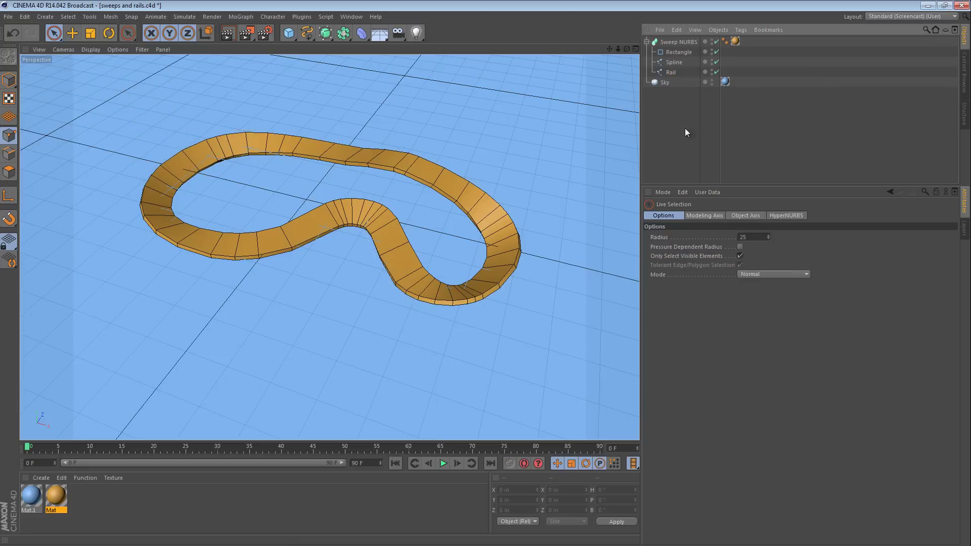
- Set the path spline's adaptive intermediate point angle to 5° to smooth the track
left_click(673, 62)
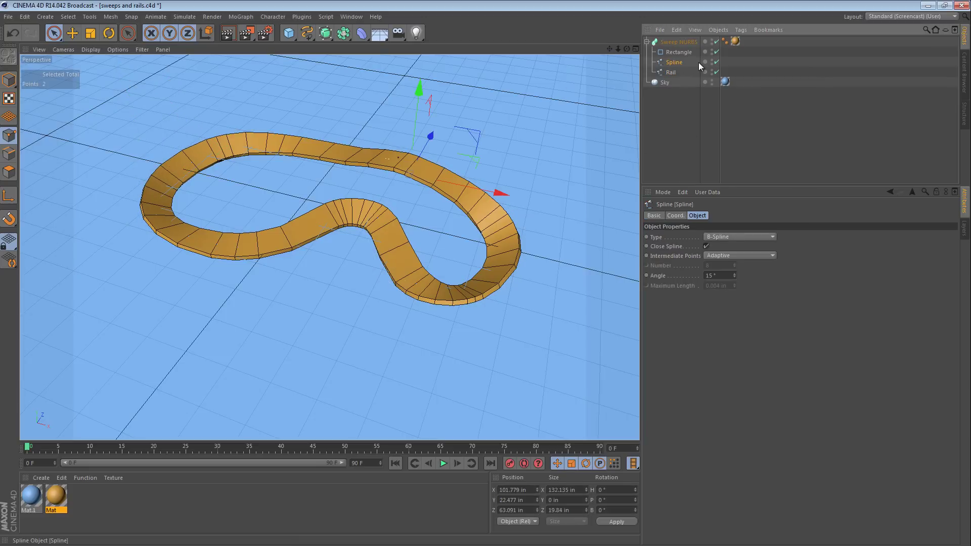
left_click(722, 274)
scroll(723, 275, "down", 9)
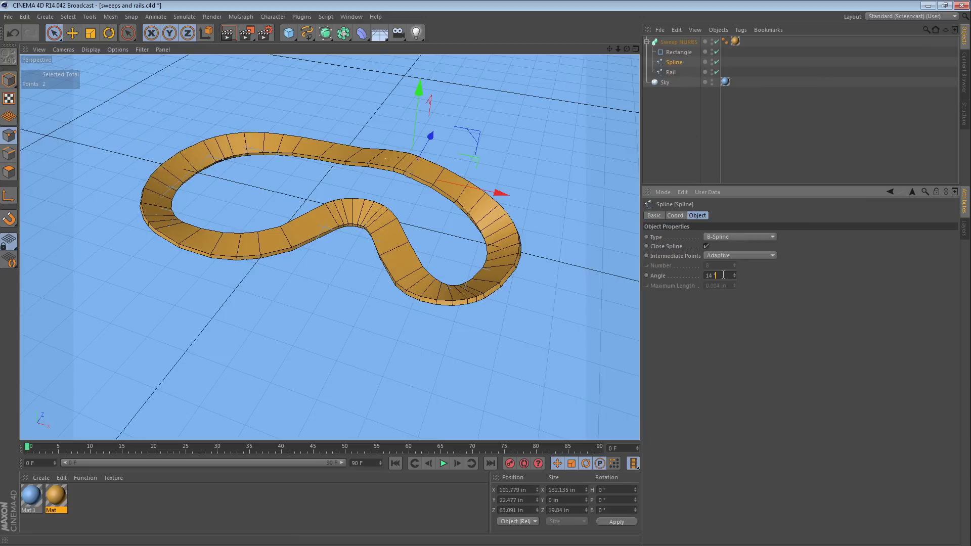
scroll(723, 274, "down", 2)
scroll(722, 274, "up", 1)
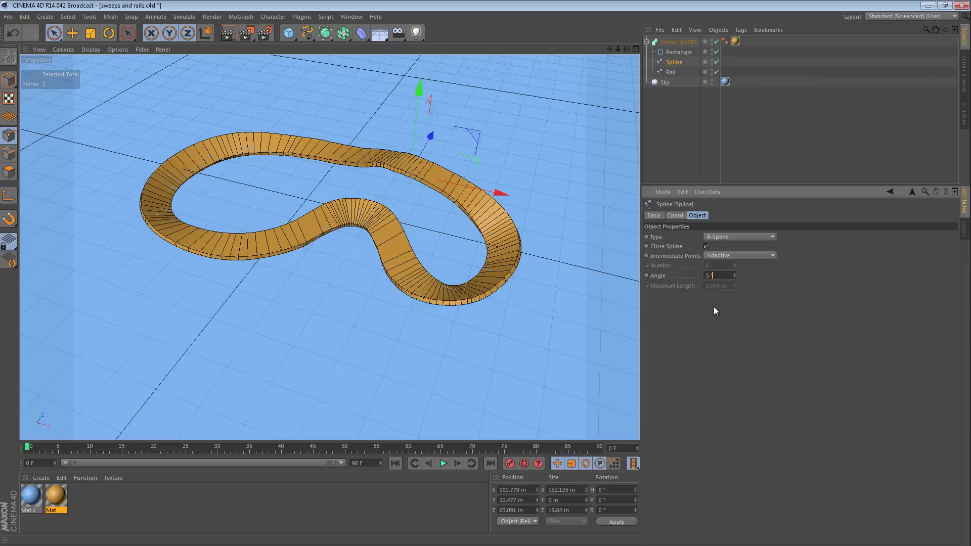
left_click(714, 307)
mouse_move(382, 174)
left_mouse_down("alt")
mouse_move(407, 188)
mouse_move(403, 211)
mouse_move(427, 164)
mouse_move(195, 156)
mouse_move(471, 159)
mouse_move(378, 167)
left_mouse_up("alt")
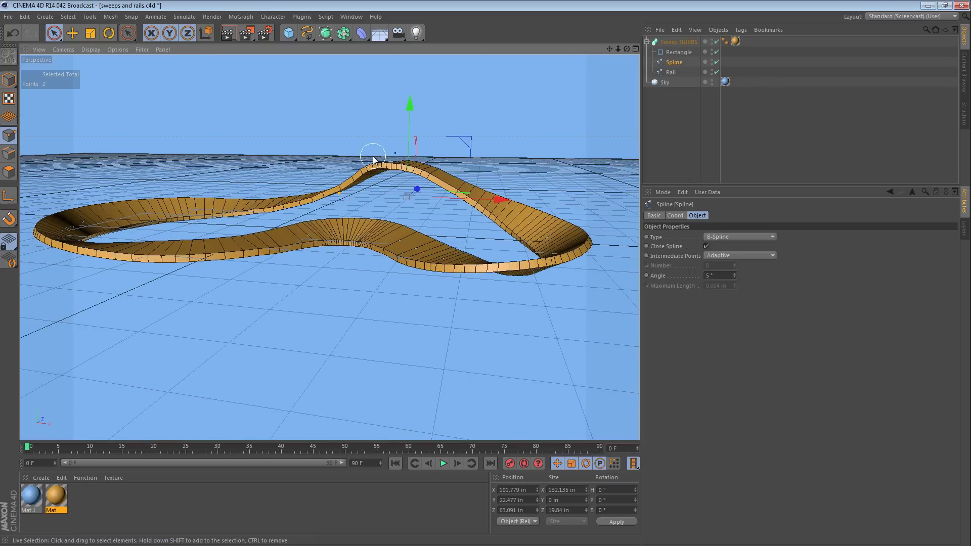
- In the top view, shift the rail point beside the hill's long slope to about X 50 in and Z 91 in
key("F2")
key("e")
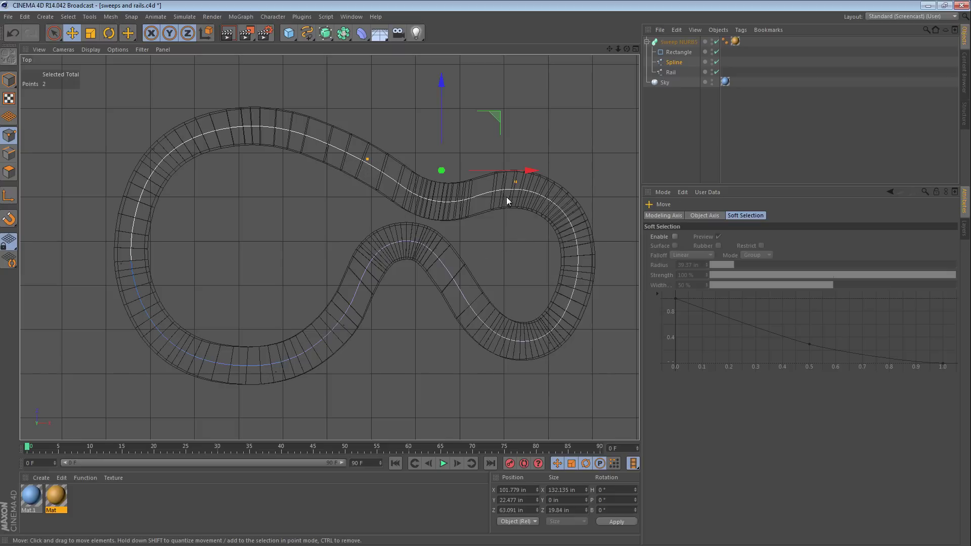
left_click(514, 183)
left_click(675, 63)
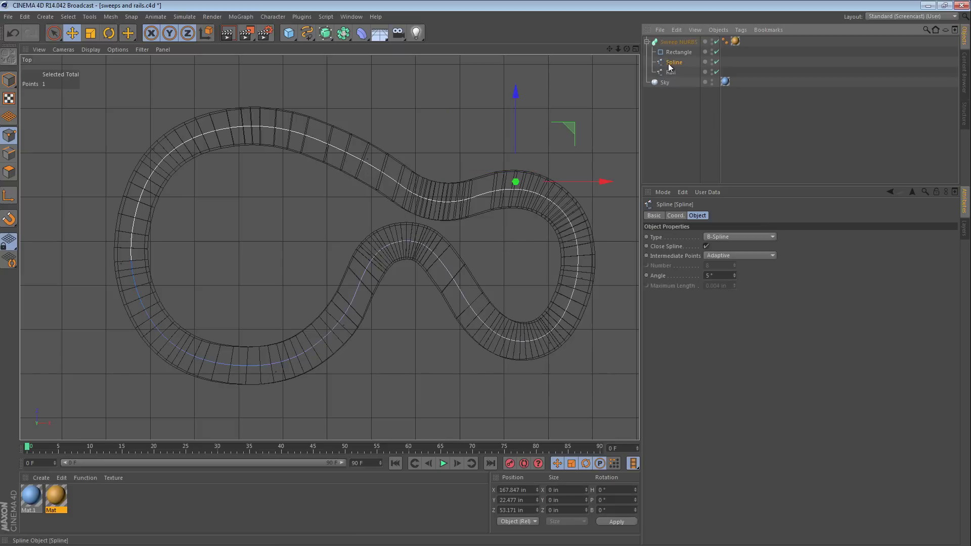
left_click(667, 71)
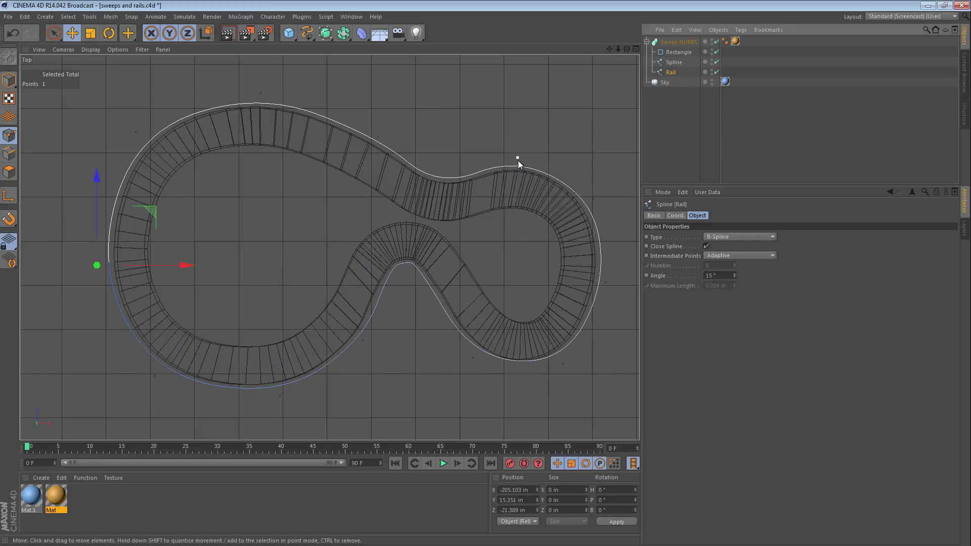
middle_click_drag(453, 206, 384, 201, "alt")
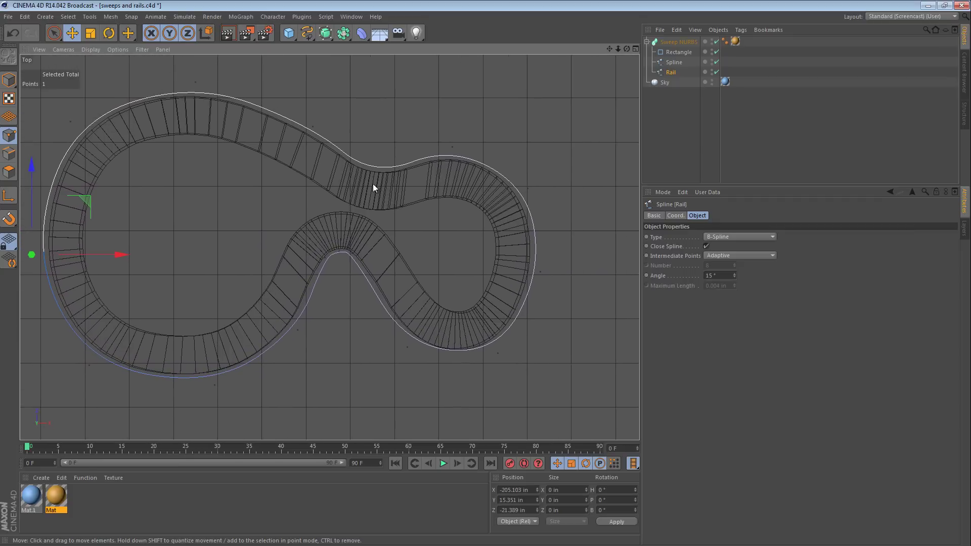
right_click_drag(374, 184, 458, 185, "alt")
middle_click_drag(405, 193, 475, 242, "alt")
right_click_drag(476, 242, 437, 247, "alt")
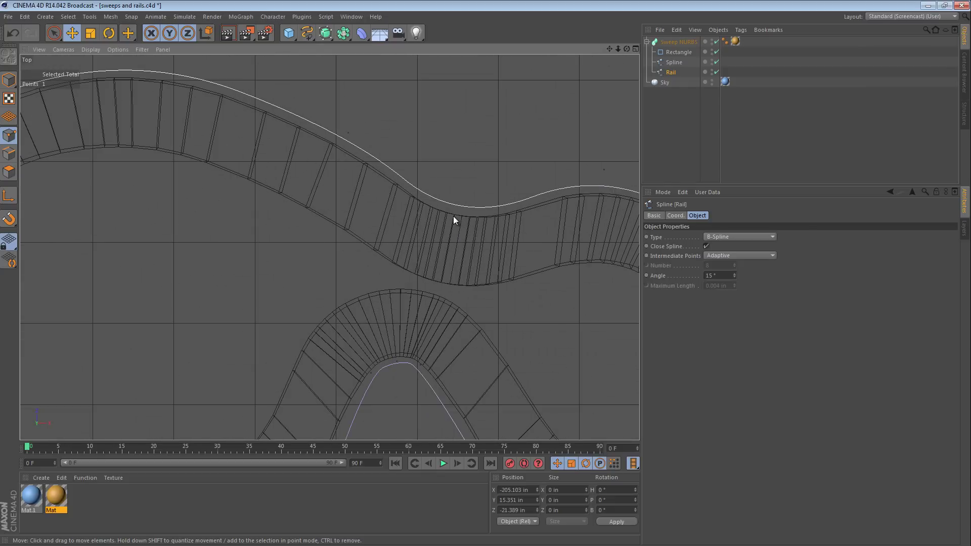
left_click(348, 134)
mouse_move(361, 150)
left_mouse_down()
mouse_move(348, 144)
mouse_move(375, 156)
mouse_move(336, 143)
mouse_move(372, 153)
left_mouse_up()
middle_click_drag(372, 154, 268, 131, "alt")
middle_click_drag(378, 231, 334, 205, "alt")
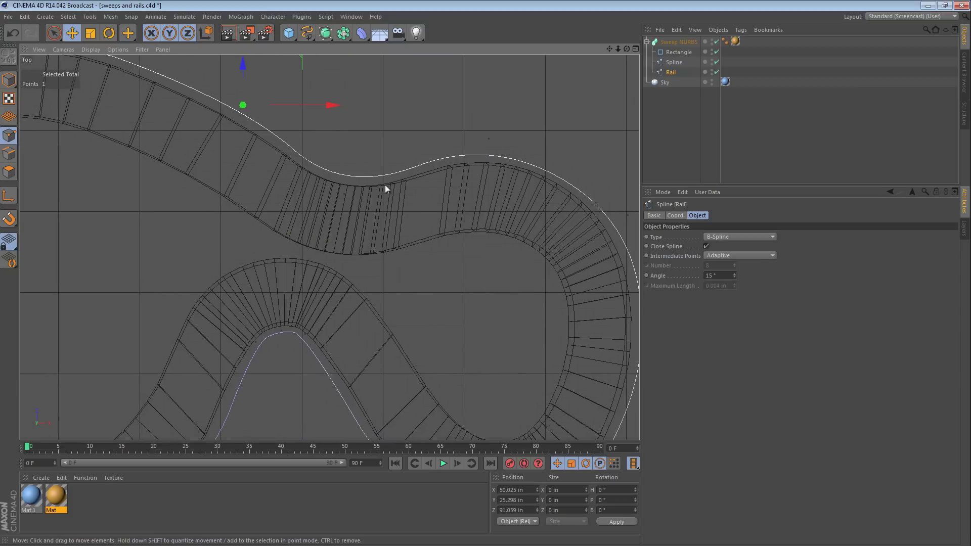
- In the top view, nudge the two neighbouring rail points around the small loop's upper bend, the first to about X 160 in and Z 74 in
left_click_drag(489, 161, 474, 174)
middle_click_drag(474, 174, 436, 170, "alt")
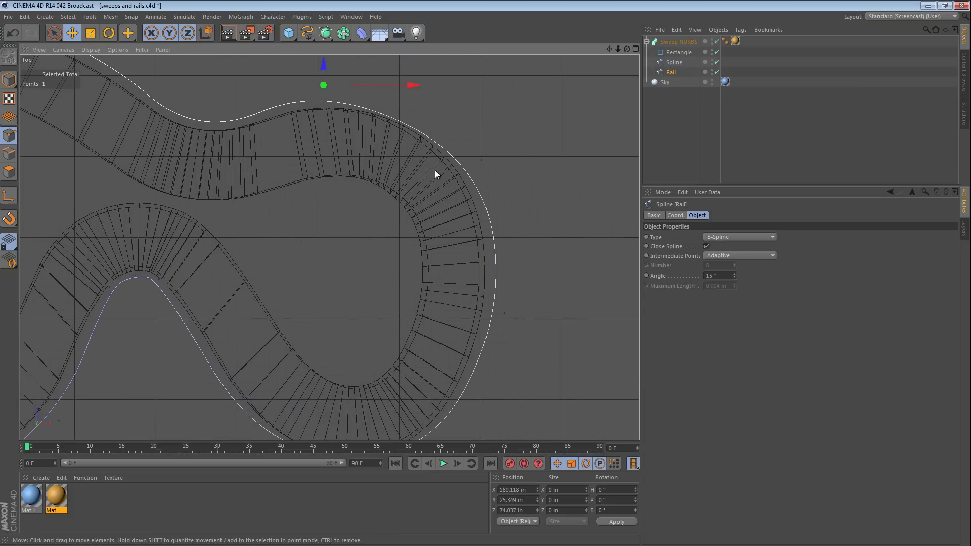
left_click_drag(474, 174, 485, 168)
middle_click_drag(436, 257, 430, 185, "alt")
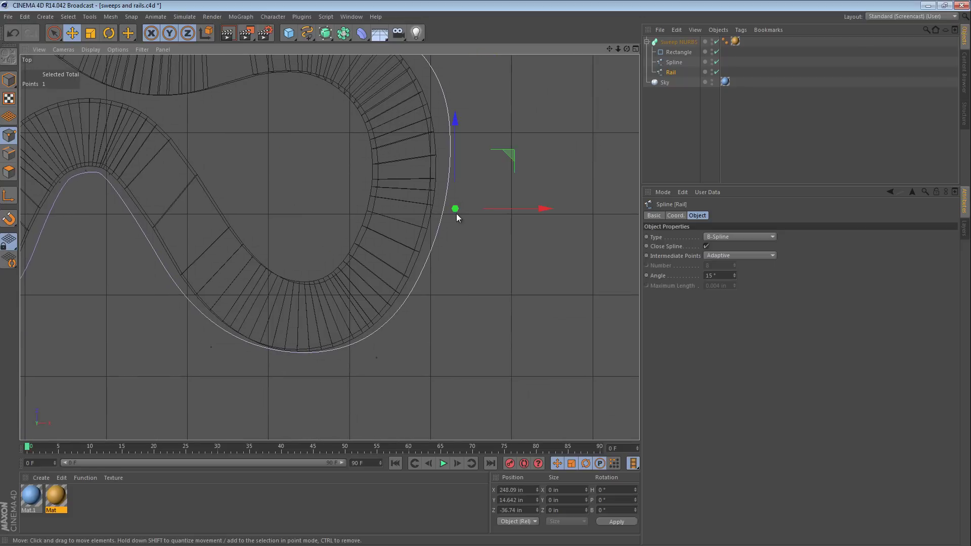
- Move the small loop's next two rail points outward, to about X 251 in, Z -38 in and X 210 in, Z -111 in
left_click_drag(467, 236, 473, 238)
middle_click_drag(405, 281, 502, 284, "alt")
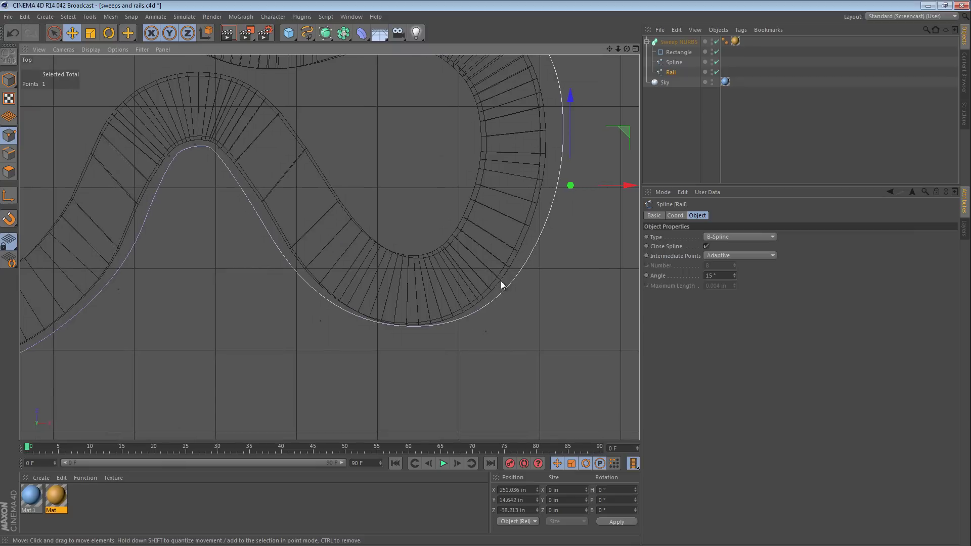
left_click(483, 326)
left_click_drag(448, 351, 447, 358)
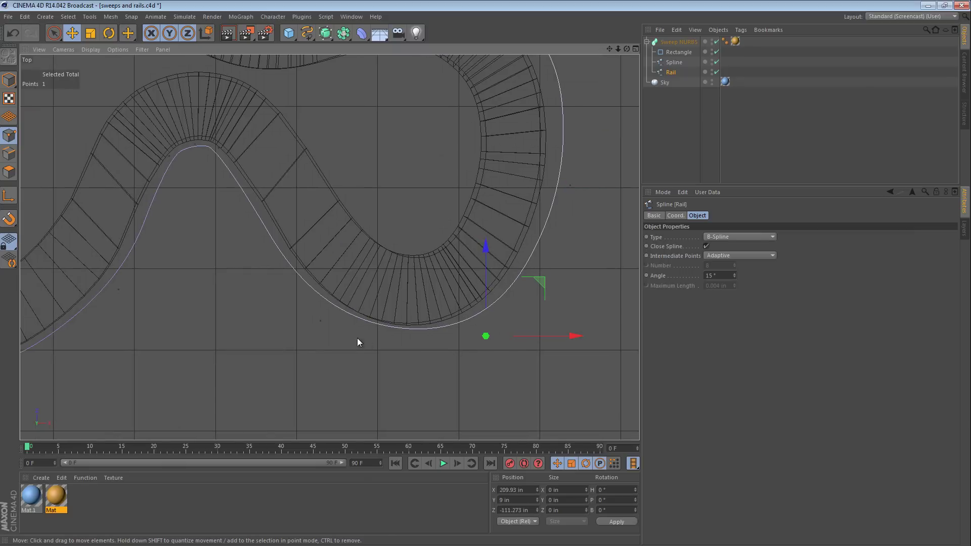
- Move the rail point where the small loop meets the inner bend to about X 124 in, Z -107 in, and inspect the track in perspective
left_click(322, 322)
left_click_drag(324, 342, 311, 344)
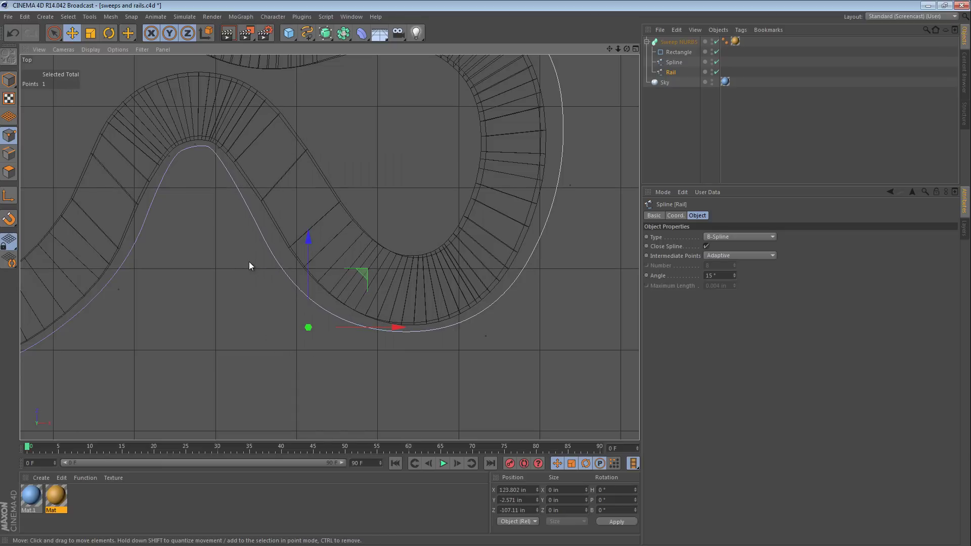
key("F1")
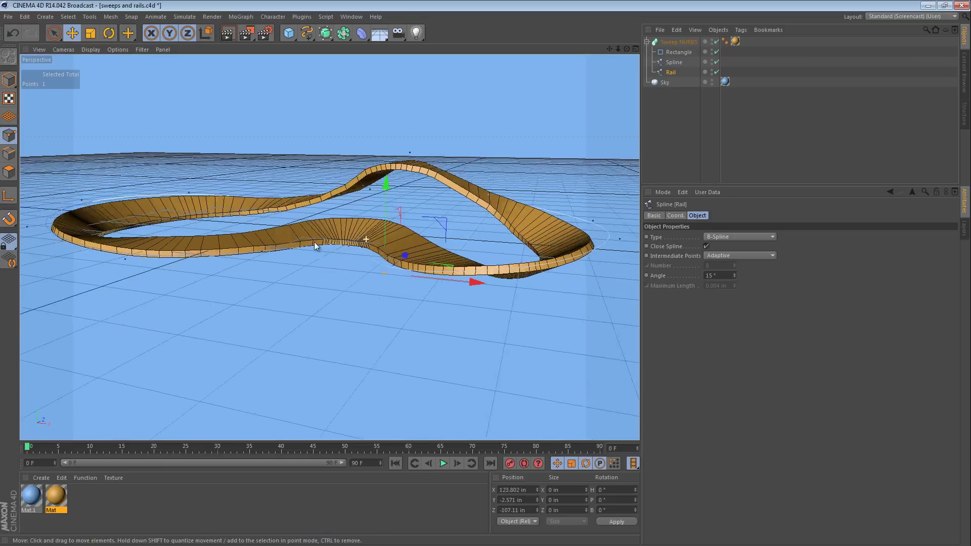
left_click_drag(314, 247, 240, 339, "alt")
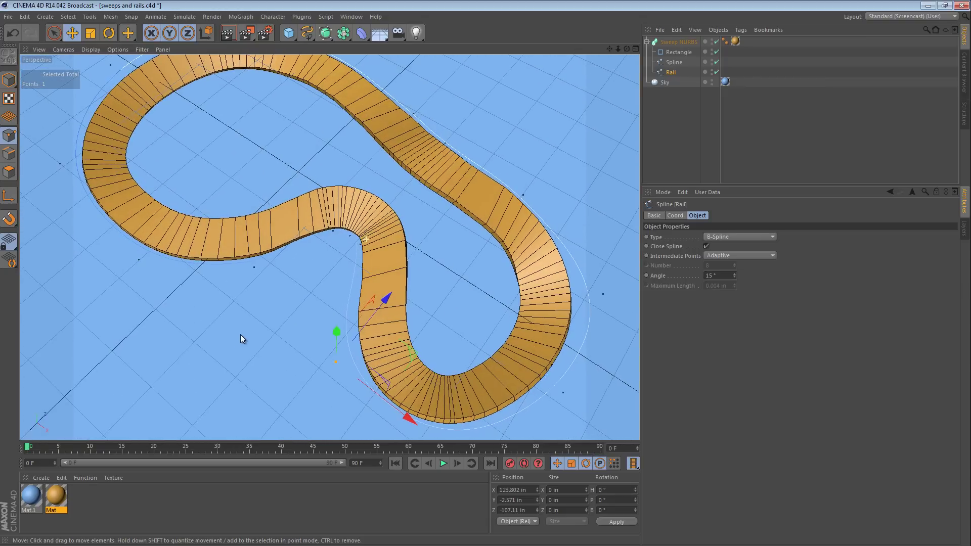
left_click_drag(336, 205, 225, 173, "alt")
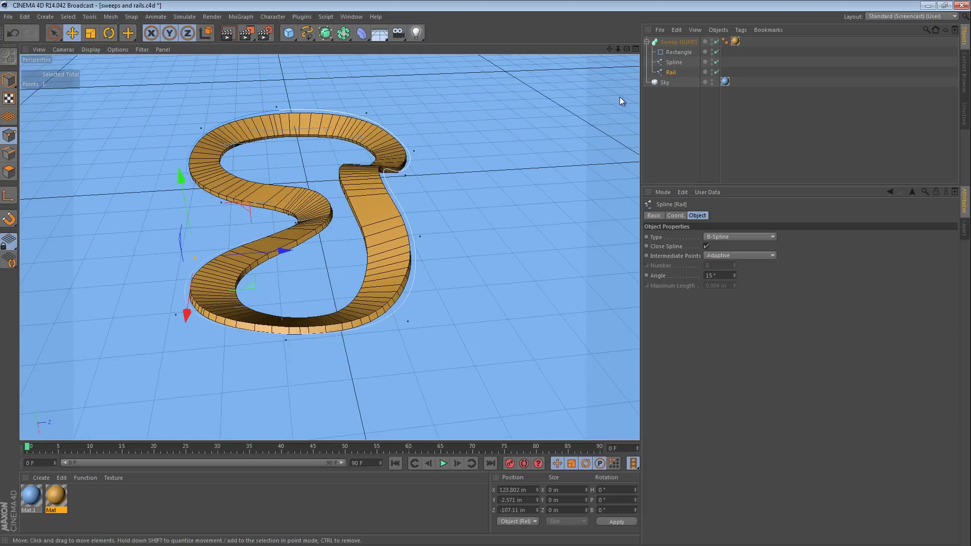
- Enable Use Rail Scale on the Sweep NURBS and view the whole track from the top
left_click(672, 41)
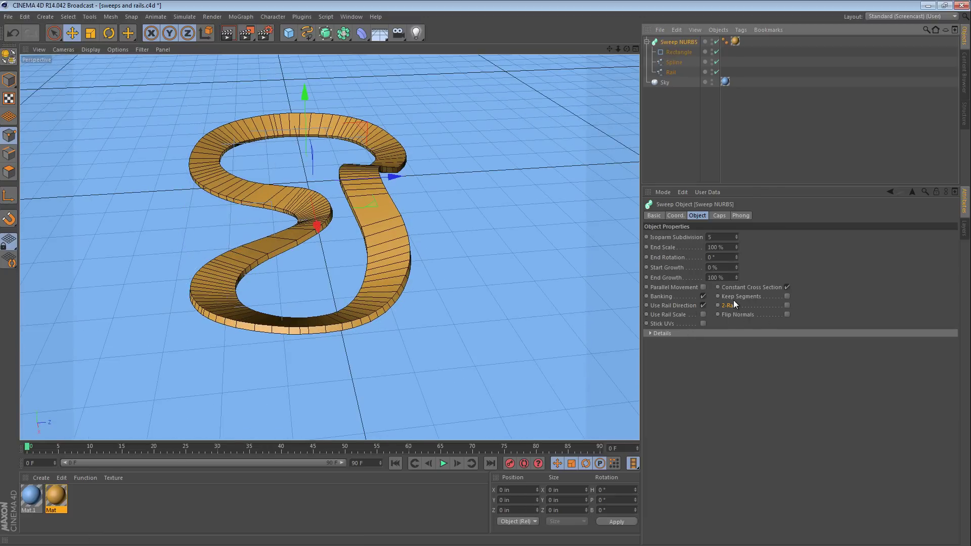
left_click(703, 315)
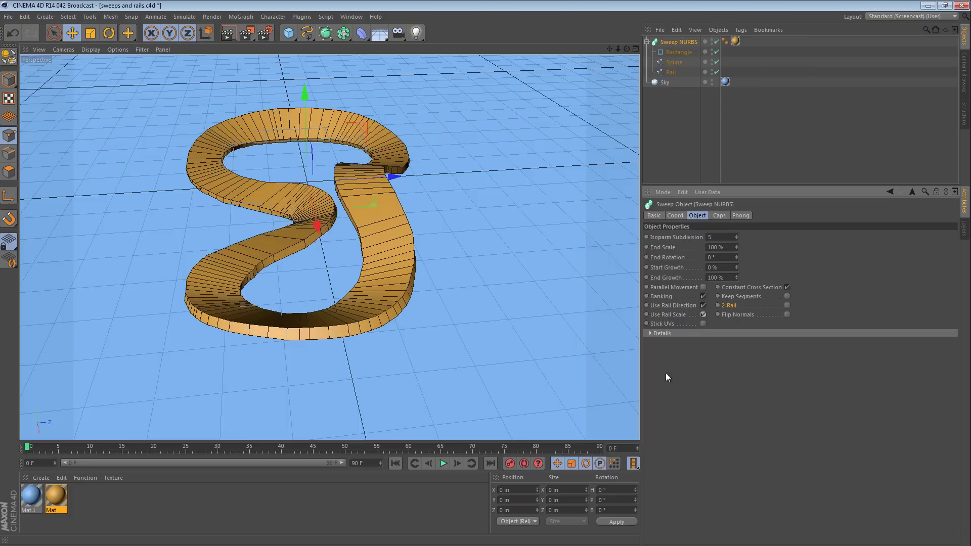
key("F2")
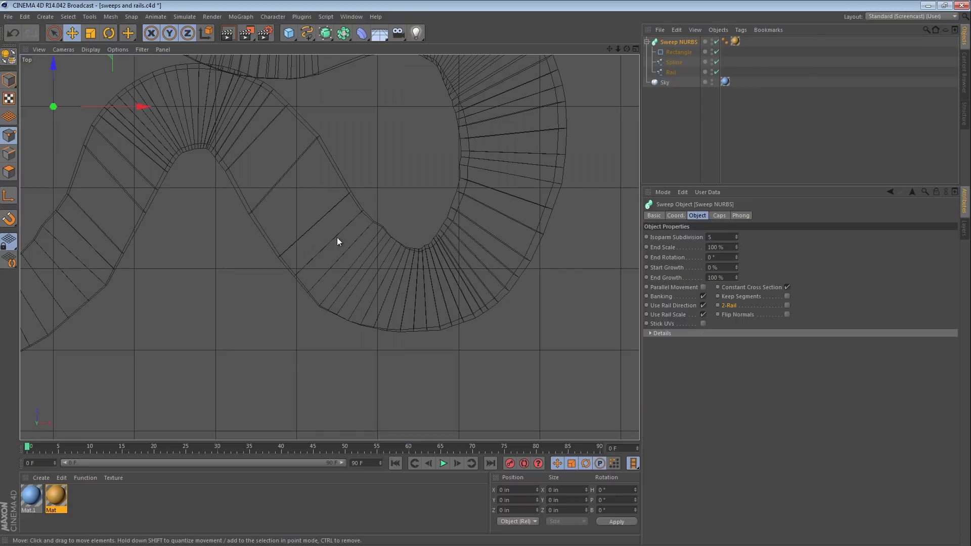
scroll(337, 237, "down", 5)
- Shift the rail point at the small loop's outer end to about X 252 in, Z -40 in, and lower it to about Y 4 in
left_click(670, 72)
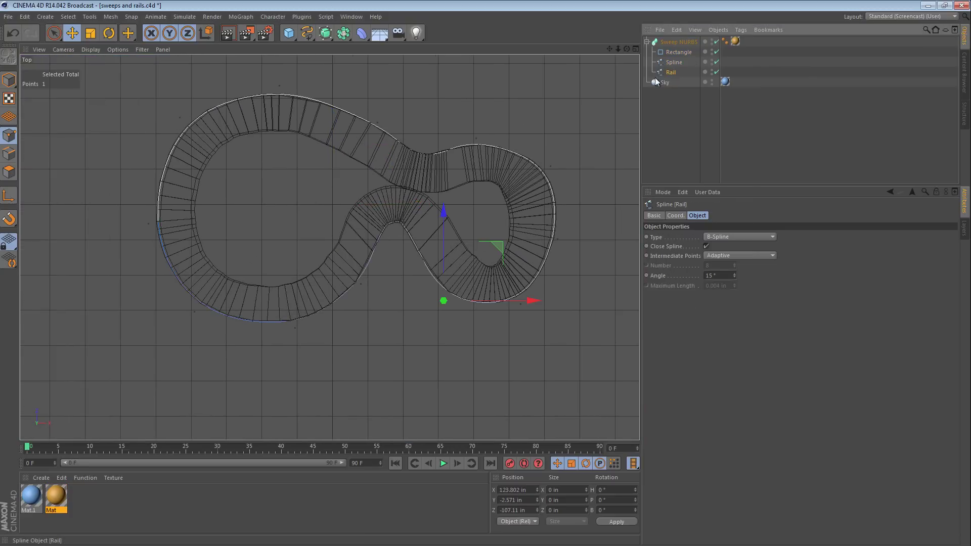
left_click(556, 239)
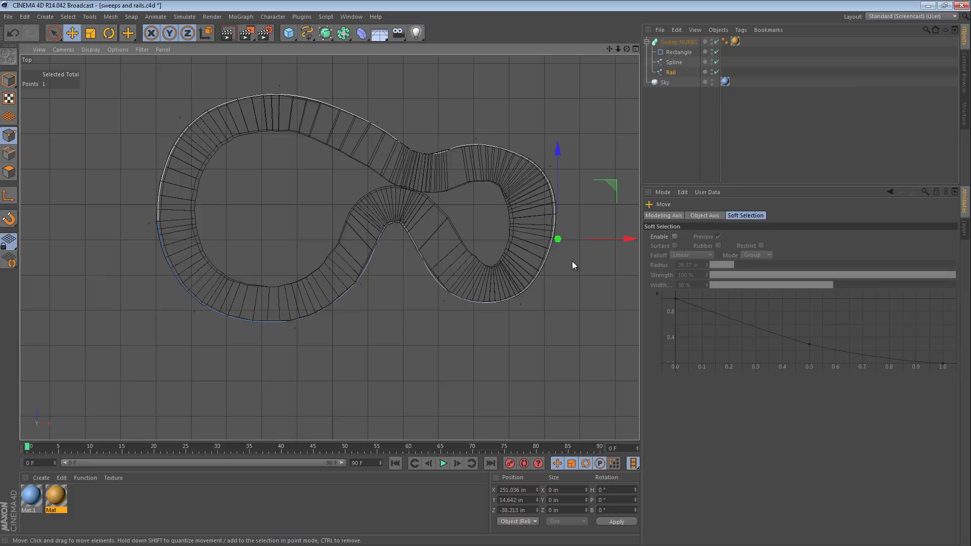
mouse_move(572, 261)
left_mouse_down()
mouse_move(605, 268)
mouse_move(558, 259)
left_mouse_up()
key("F1")
left_click_drag(391, 272, 527, 261, "alt")
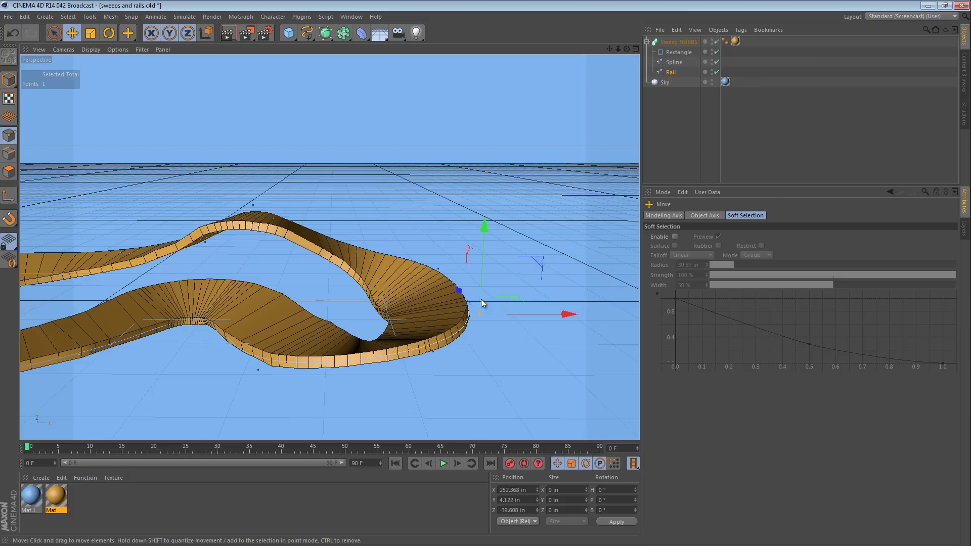
- In the top view, push two rail points on the small loop's upper bend outward, the second to about X 247 in and Z 43 in
key("F2")
left_click(674, 61)
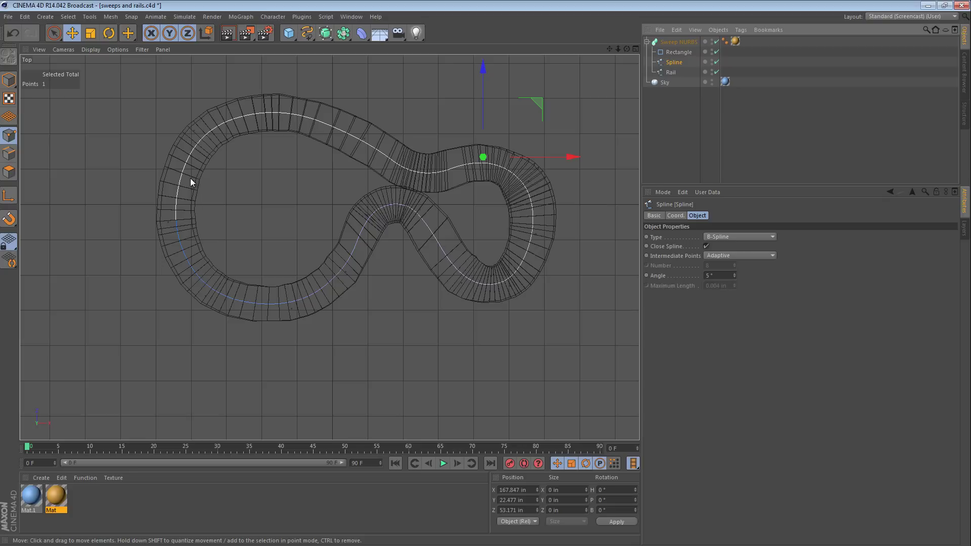
left_click(669, 72)
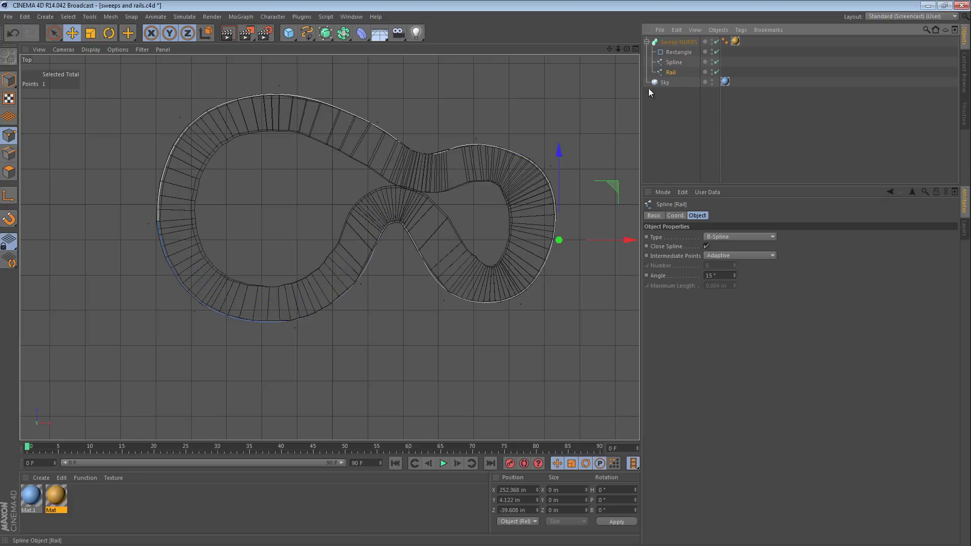
left_click_drag(487, 162, 498, 158)
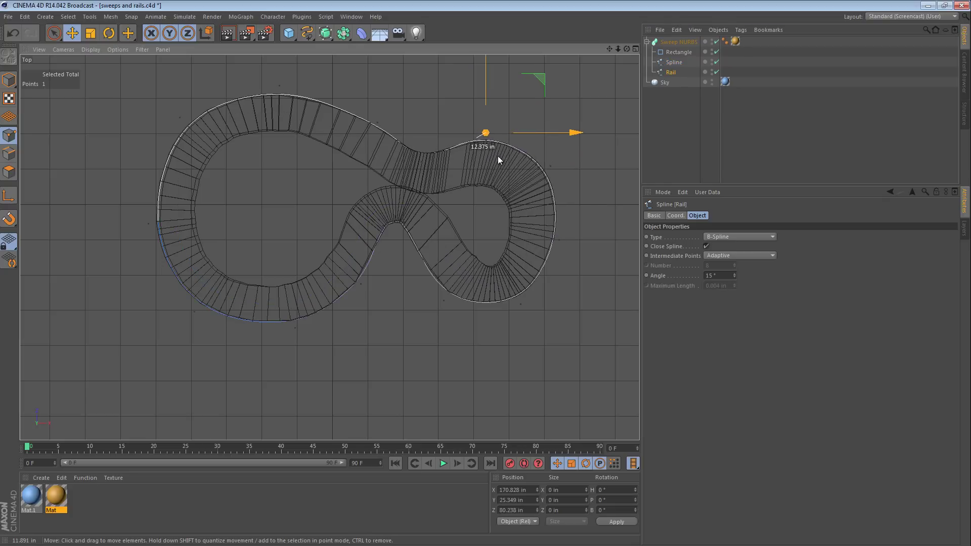
left_click(550, 168)
left_click_drag(550, 190, 555, 190)
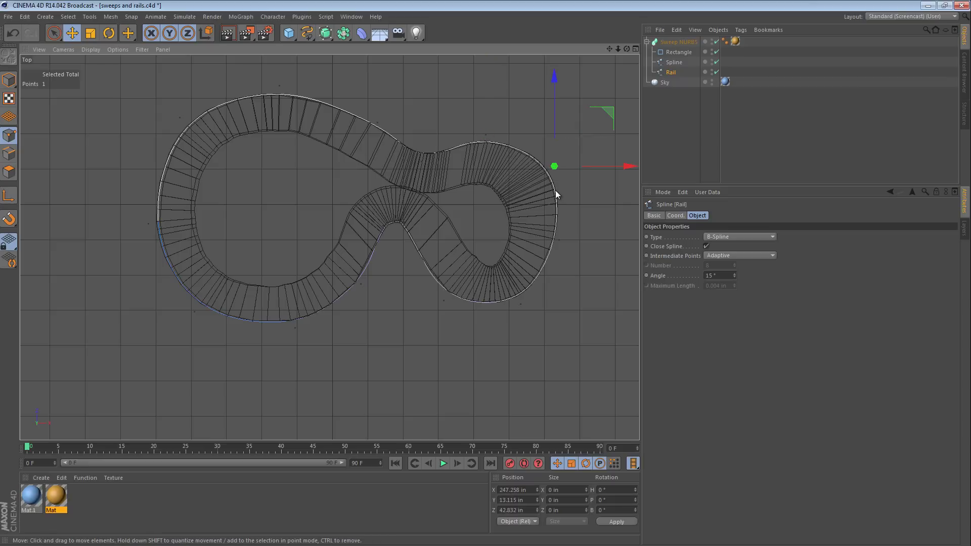
- Enable 2-Rail on the Sweep NURBS and move the path spline's hilltop point to about X 86 in, Z 12 in
left_click(681, 42)
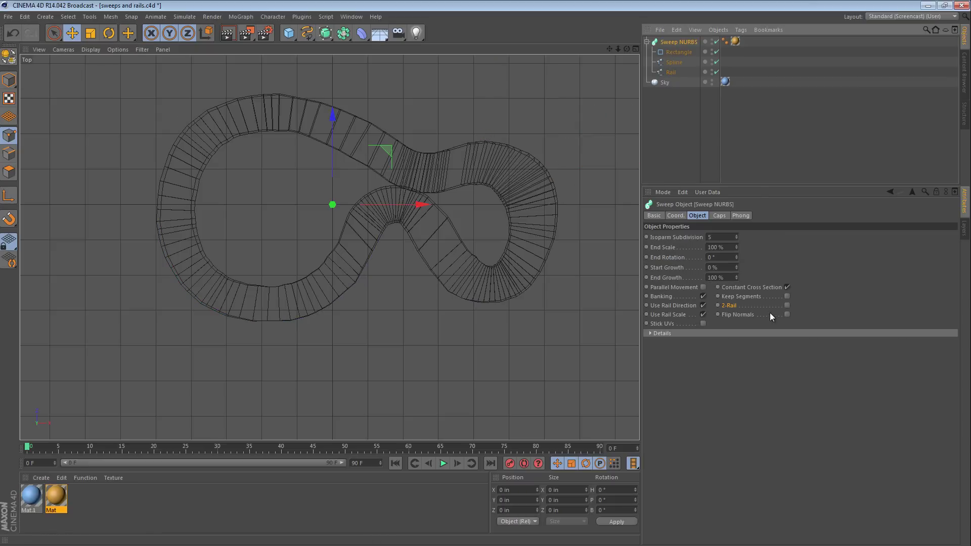
left_click(787, 305)
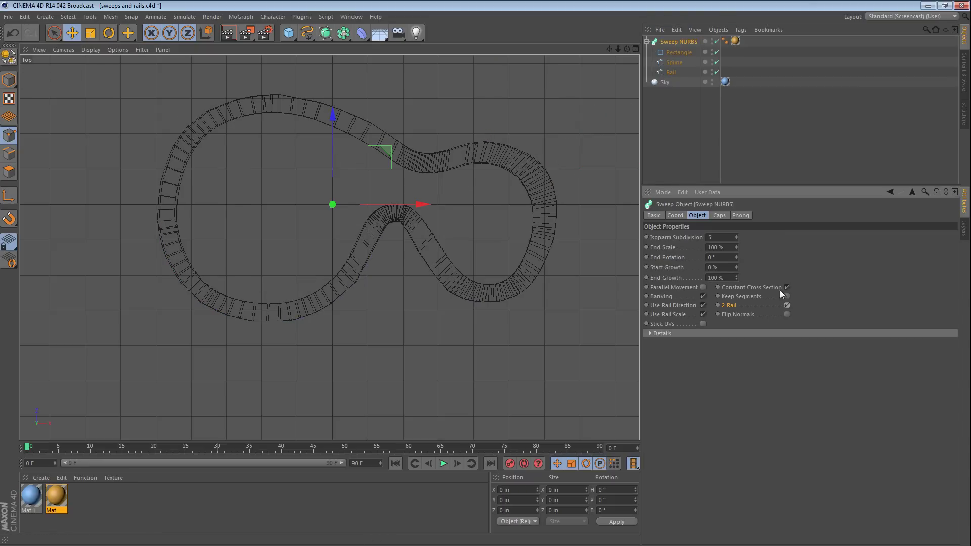
left_click(673, 62)
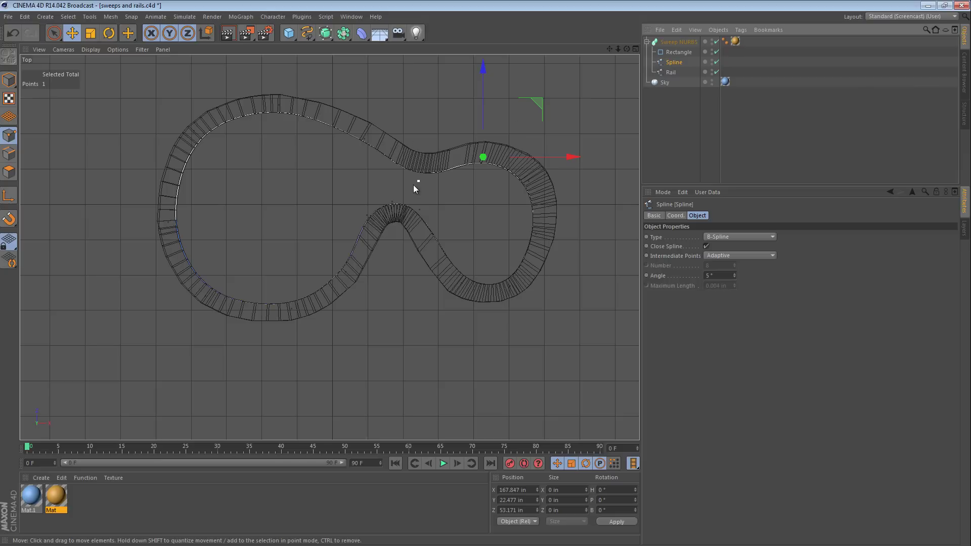
left_click_drag(414, 189, 421, 210)
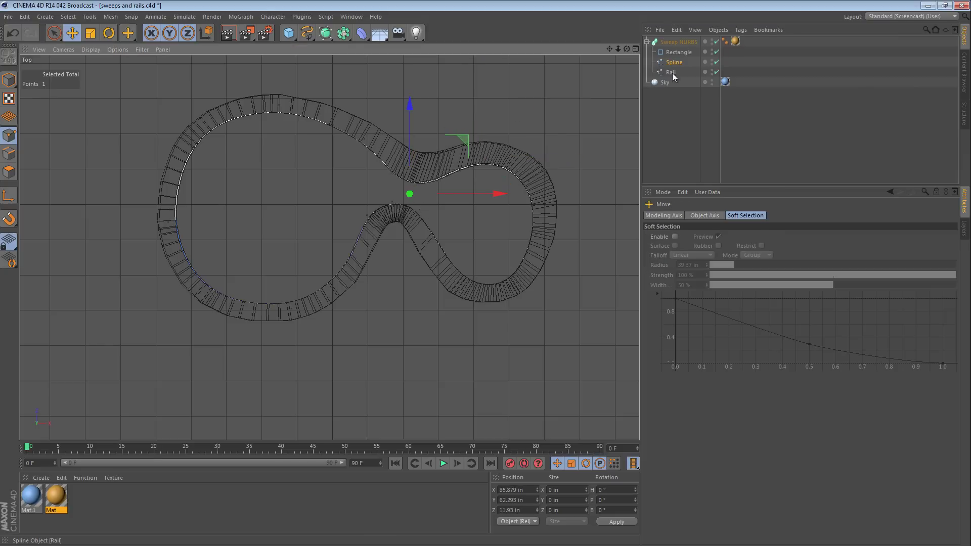
- Move the hilltop rail point to about X 104 in, Z 69 in, and inspect the two-rail track in perspective
left_click(671, 73)
mouse_move(421, 159)
left_mouse_down()
mouse_move(438, 160)
mouse_move(431, 171)
left_mouse_up()
key("F1")
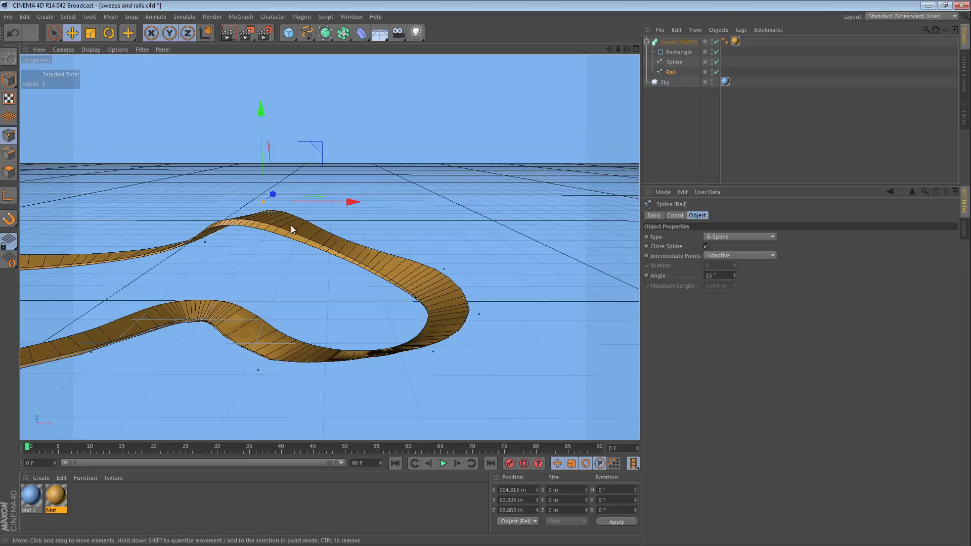
left_click_drag(291, 229, 409, 274, "alt")
- Undo the hilltop point moves, the 2-Rail option and the last rail adjustments on the small loop's upper bend
key("ctrl+z")
key("ctrl+z")
key("ctrl+z")
key("ctrl+z")
key("ctrl+z")
key("ctrl+z")
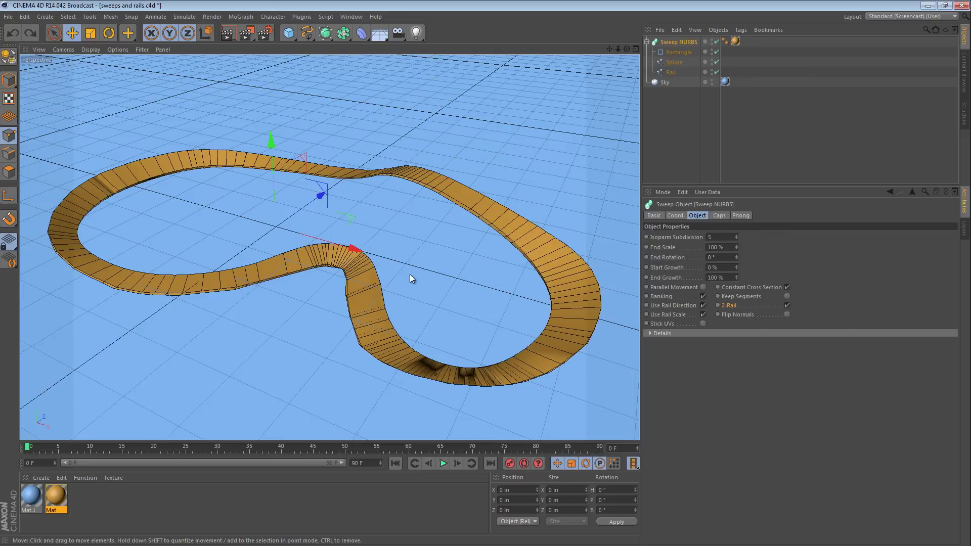
key("ctrl+z")
- Undo the lowering and shift of the small loop's outer rail point, the Use Rail Scale option and the rail move near the inner bend
key("ctrl+z")
key("ctrl+z")
key("ctrl+z")
key("ctrl+z")
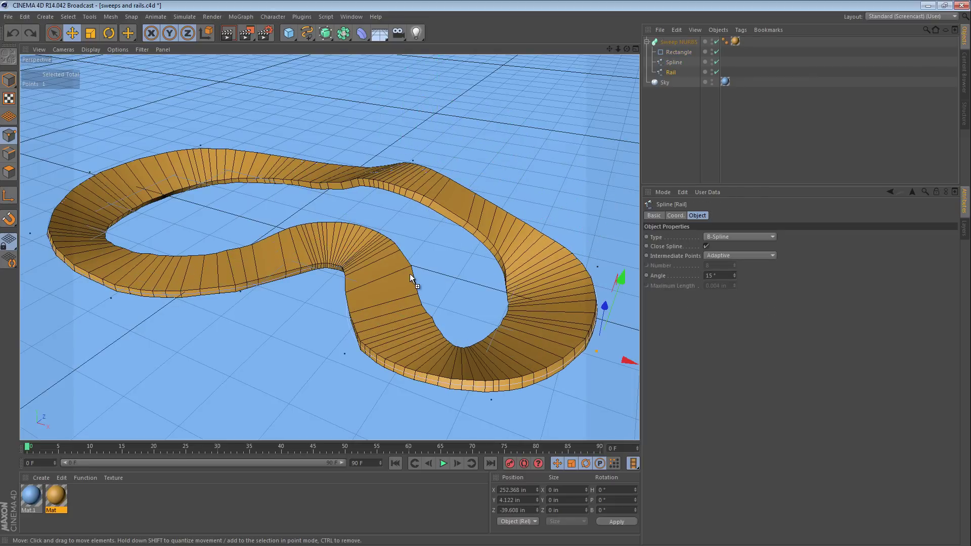
key("ctrl+y")
key("ctrl+z")
key("ctrl+z")
key("ctrl+z")
key("ctrl+z")
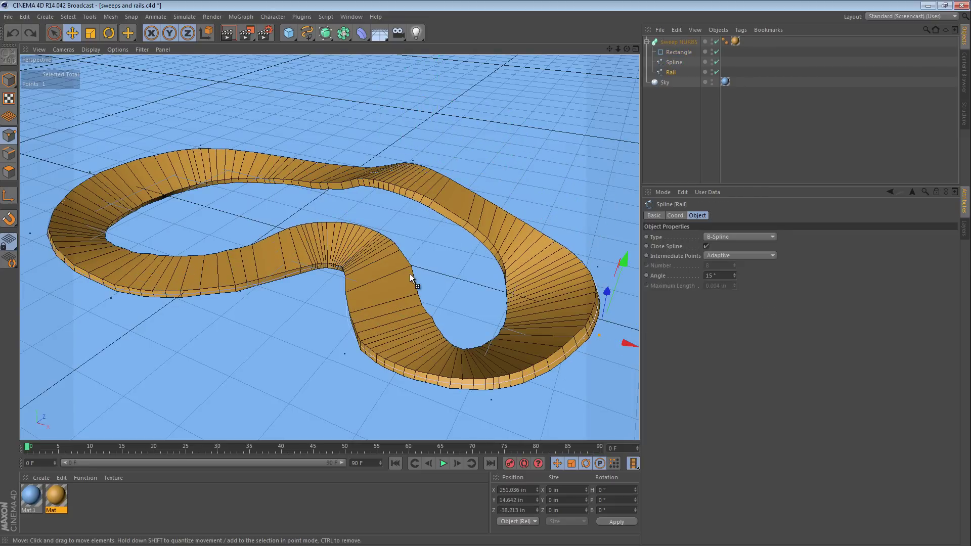
key("ctrl+z")
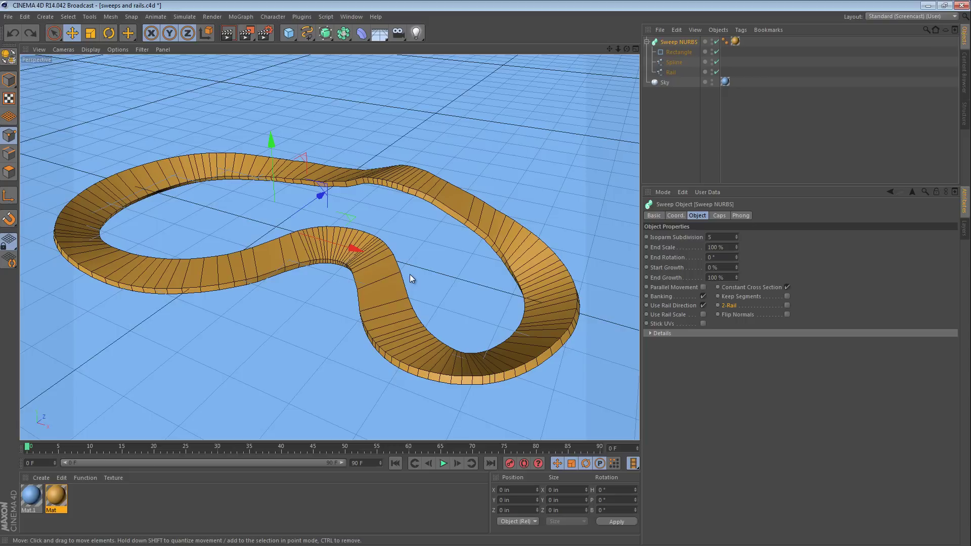
key("ctrl+z")
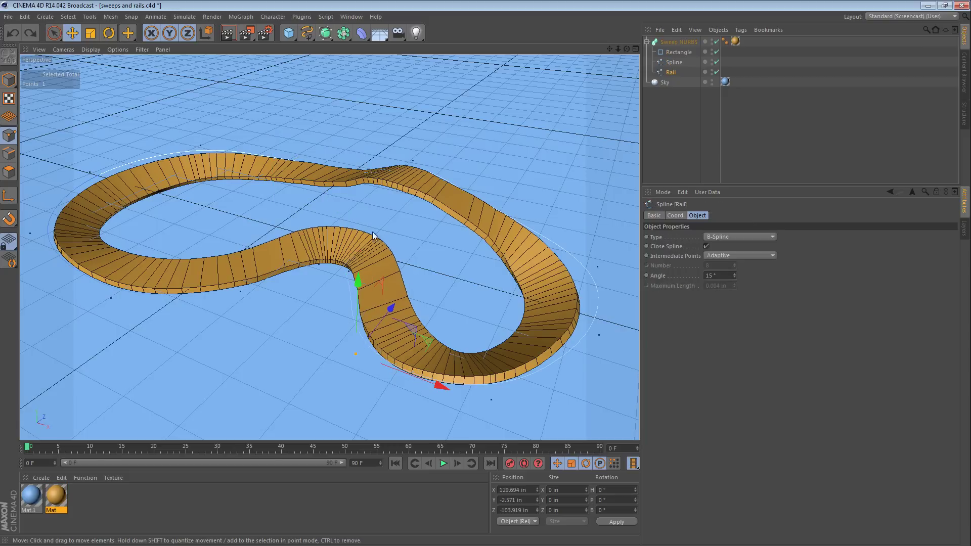
- Set the path spline's adaptive intermediate point angle to 10° and inspect the coarser track from another angle
left_click_drag(373, 235, 636, 144, "alt")
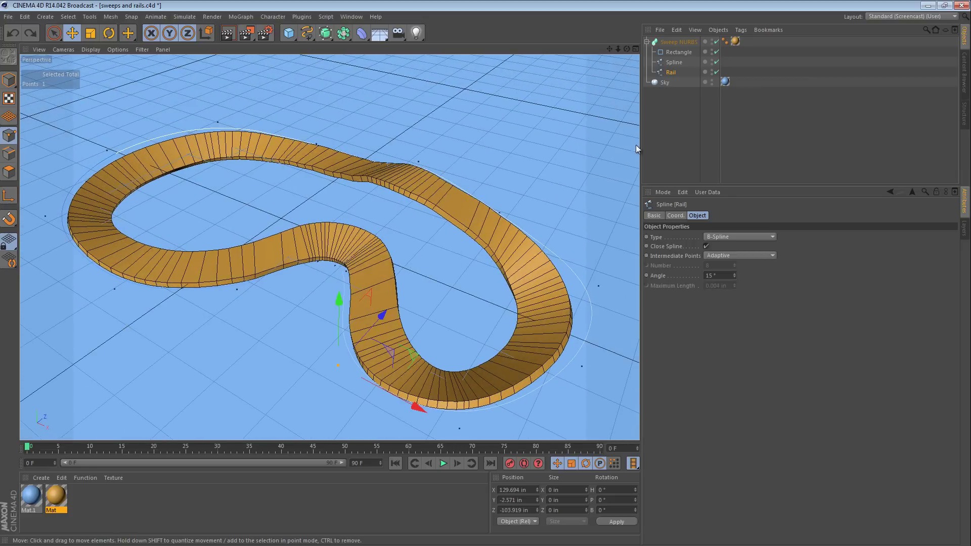
left_click(673, 61)
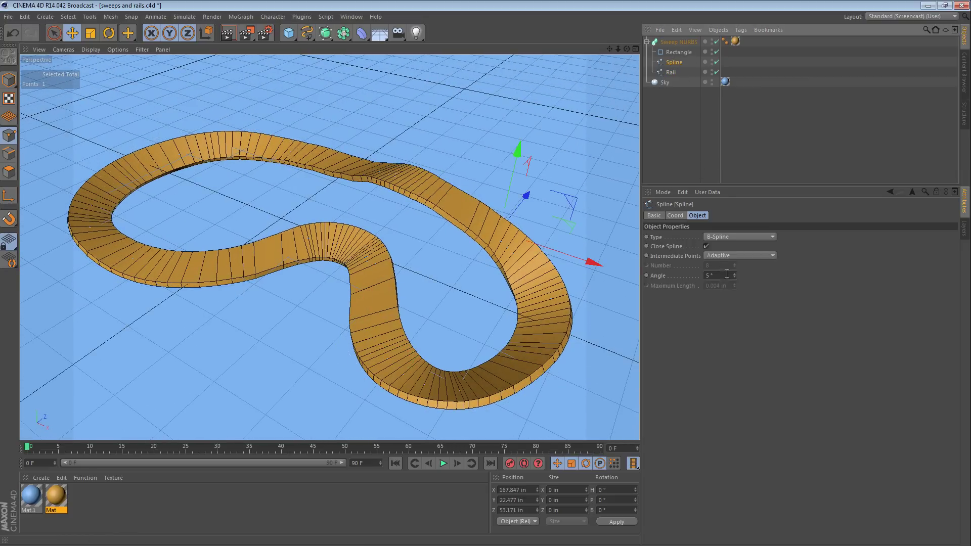
scroll(721, 273, "up", 5)
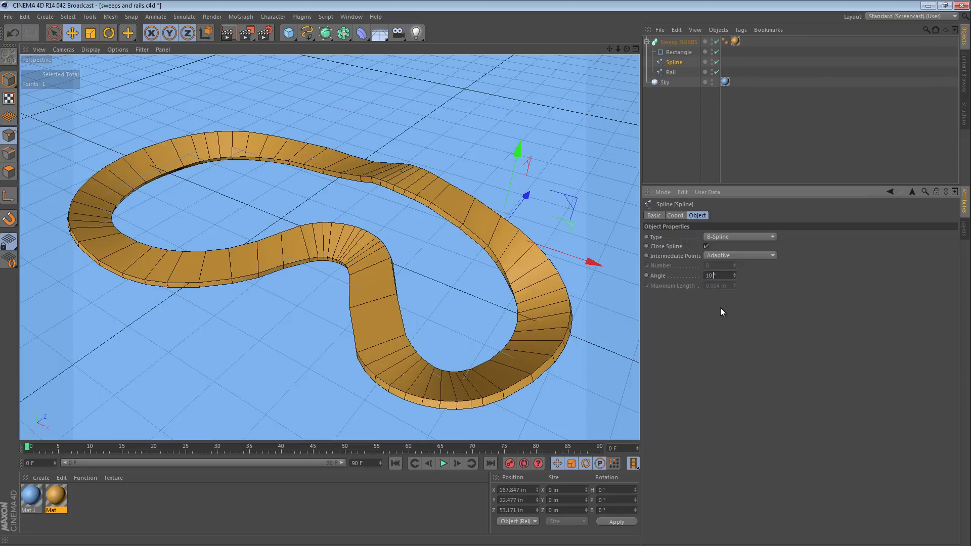
left_click_drag(401, 188, 363, 164, "alt")
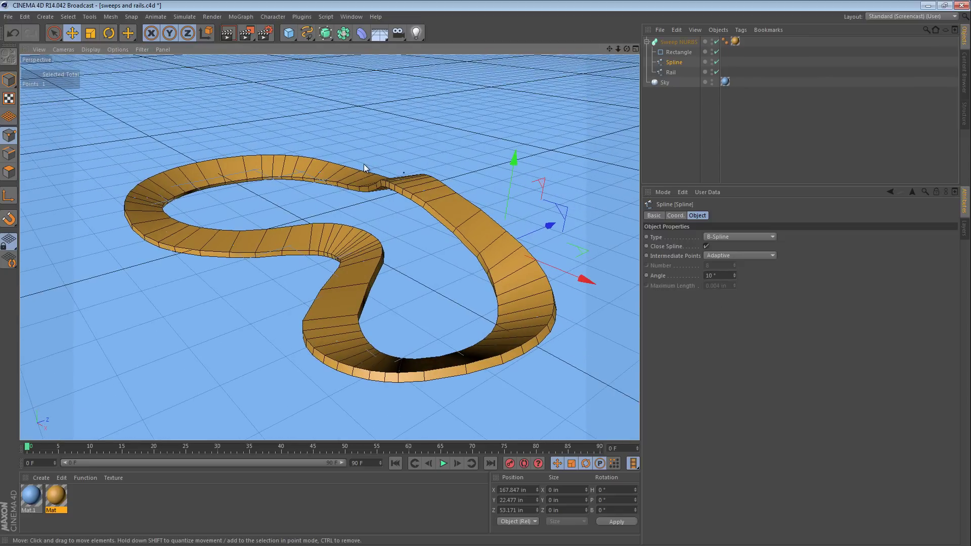